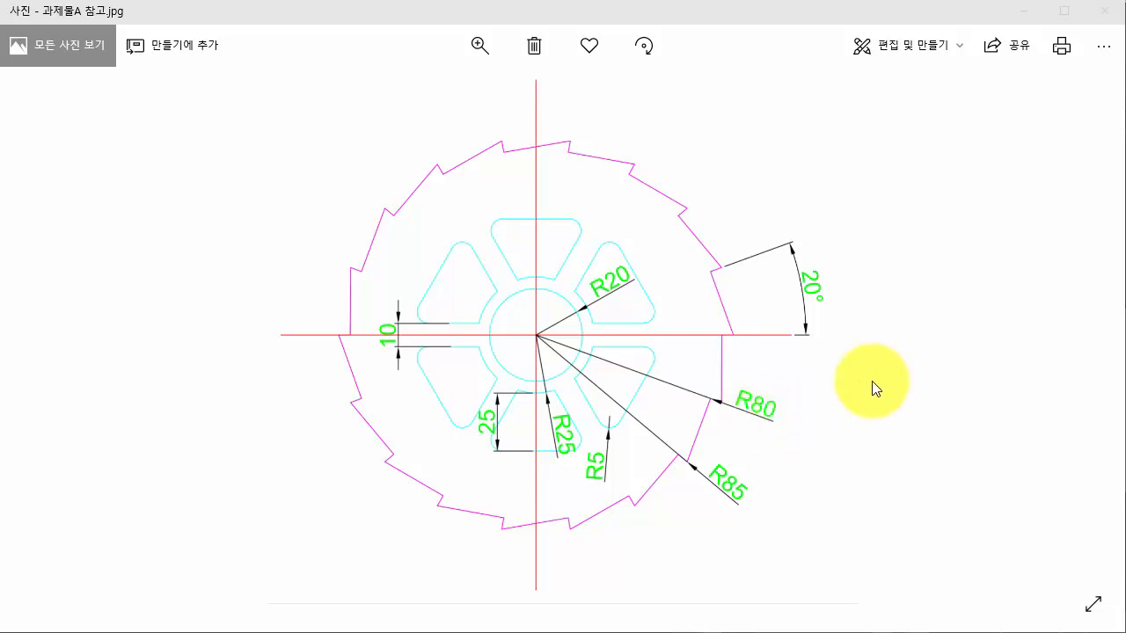
Switch from the reference image to the toothed wheel drawing in AutoCAD.
key(Right)
key(Left)
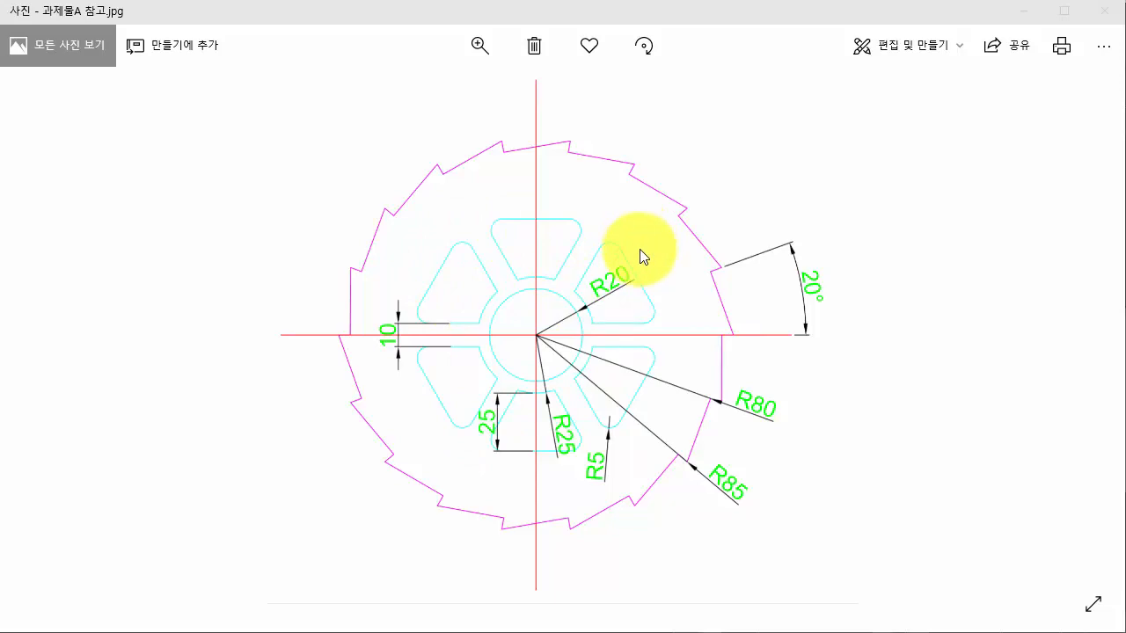
click(525, 1)
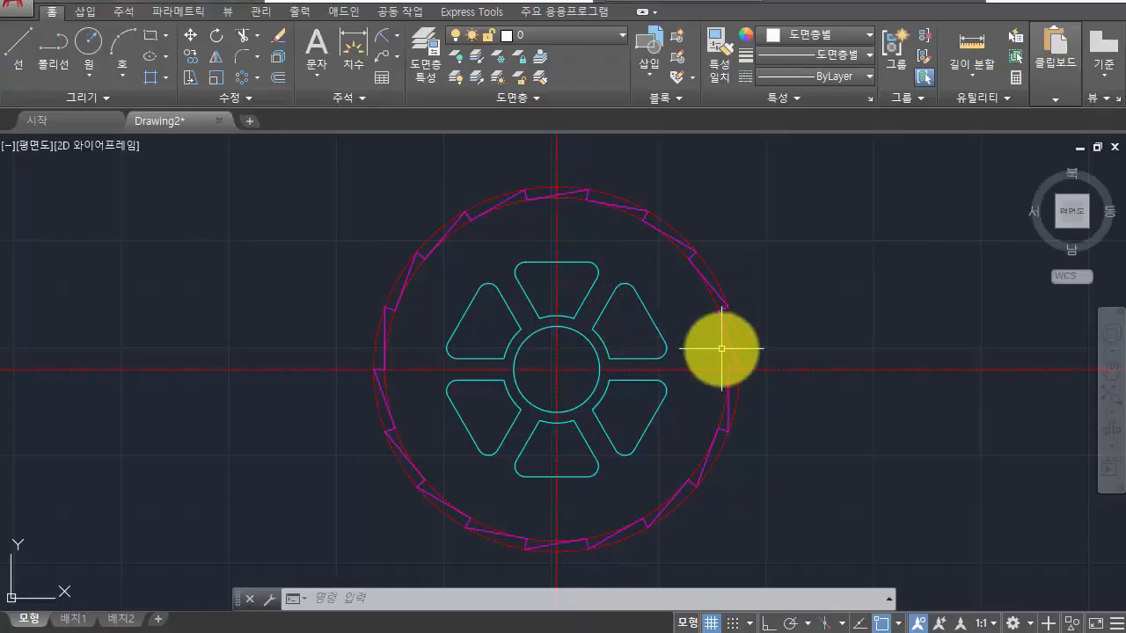
middle_drag(722, 349, 706, 332)
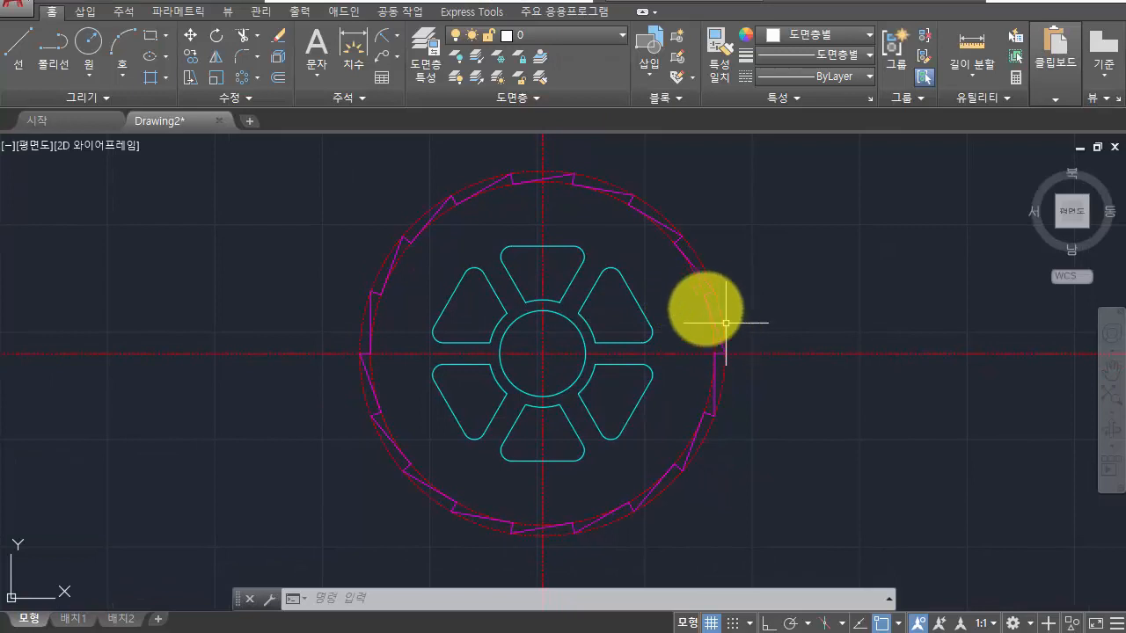
click(400, 36)
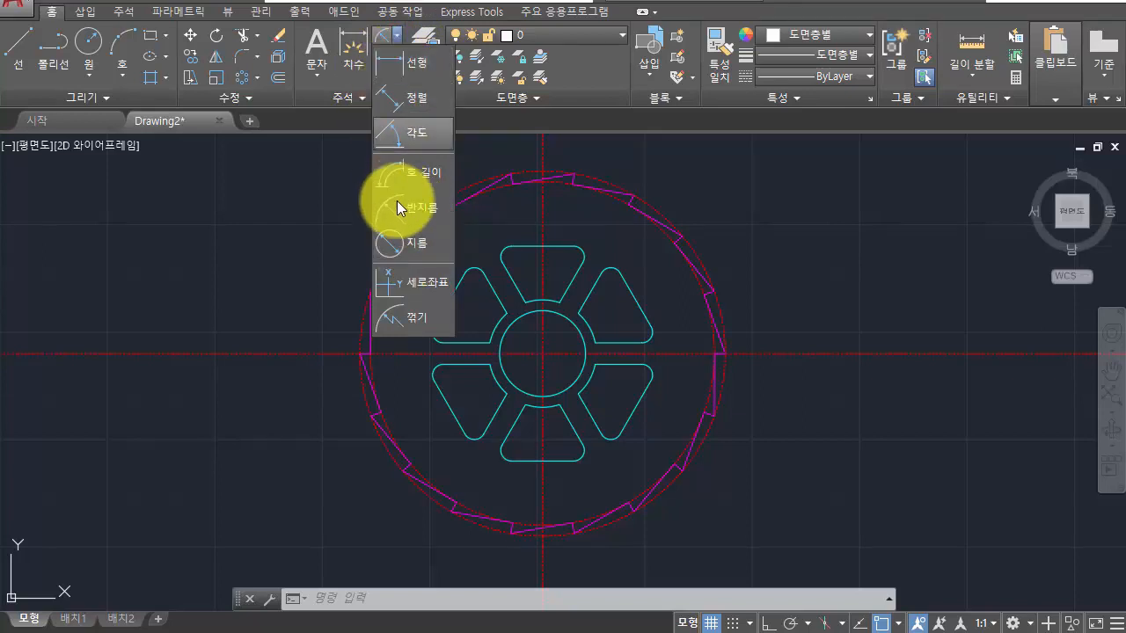
click(406, 61)
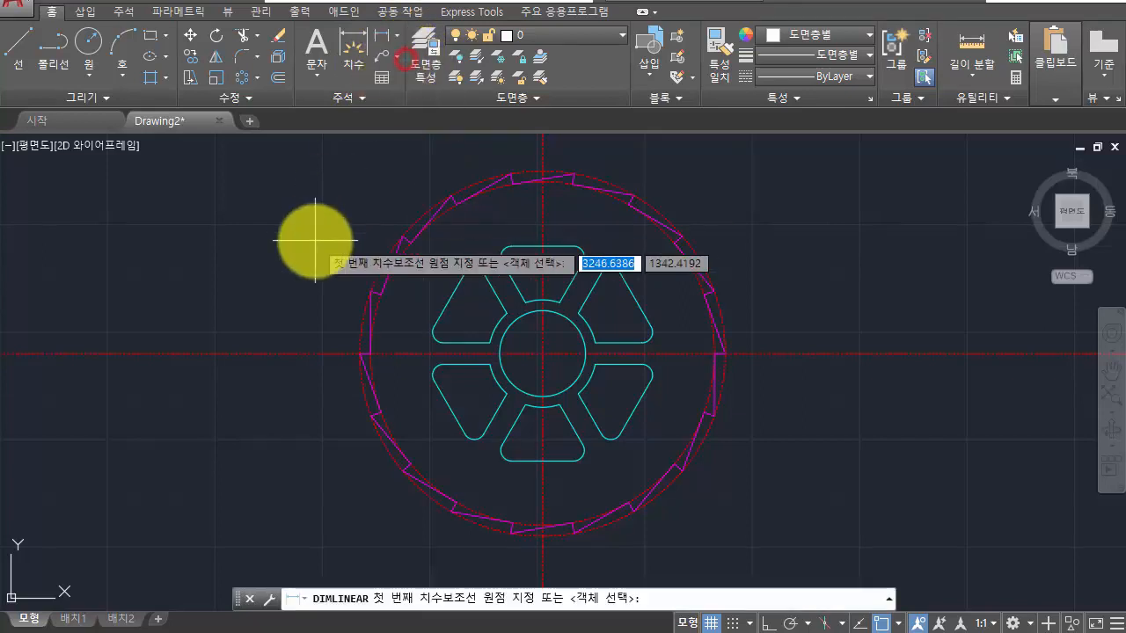
click(399, 36)
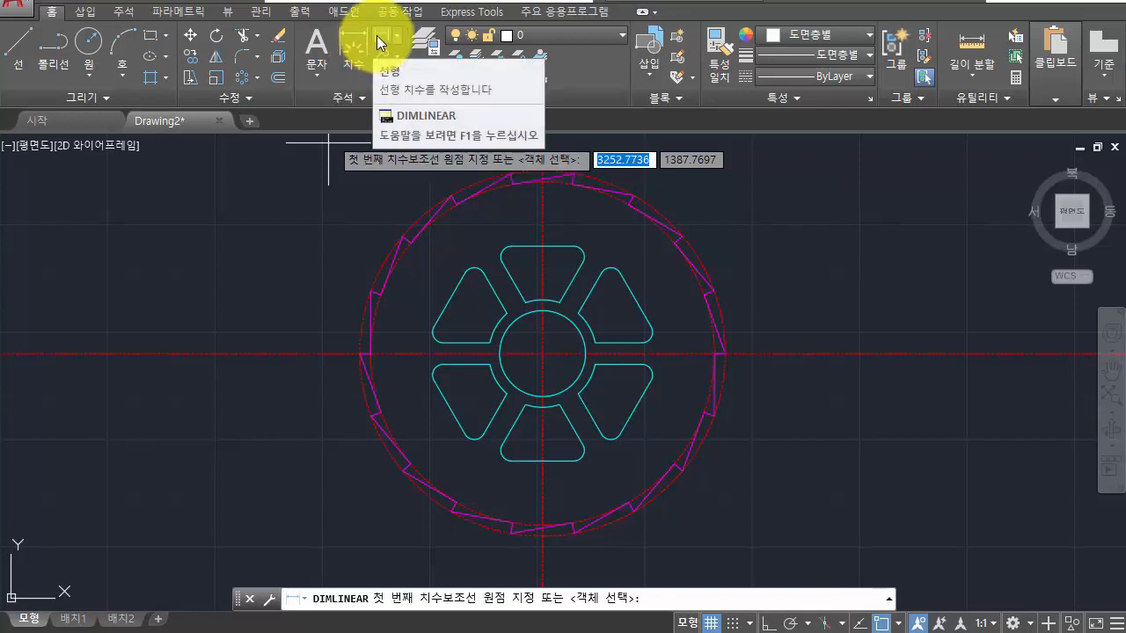
click(378, 35)
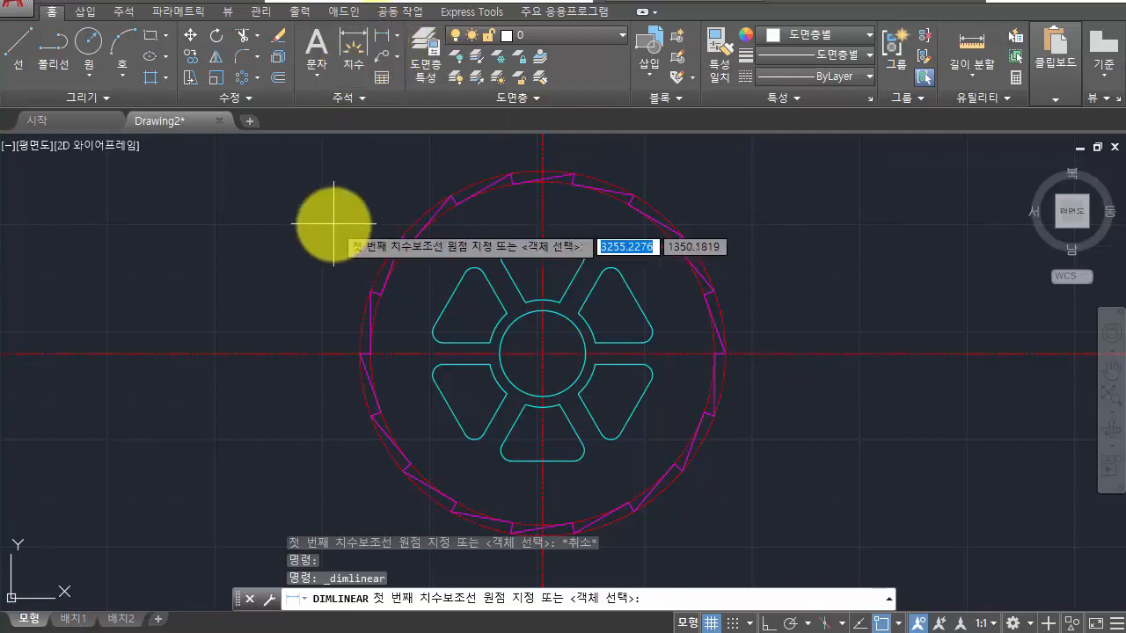
key(Escape)
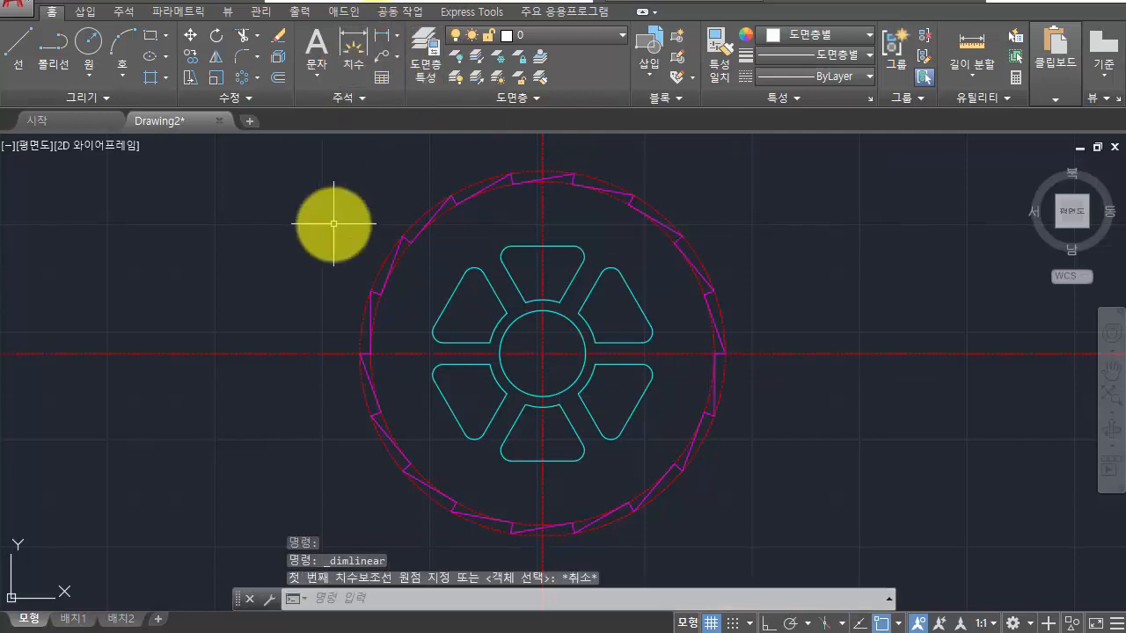
Make DIM the current layer and consult the reference image for the required dimensions.
click(525, 38)
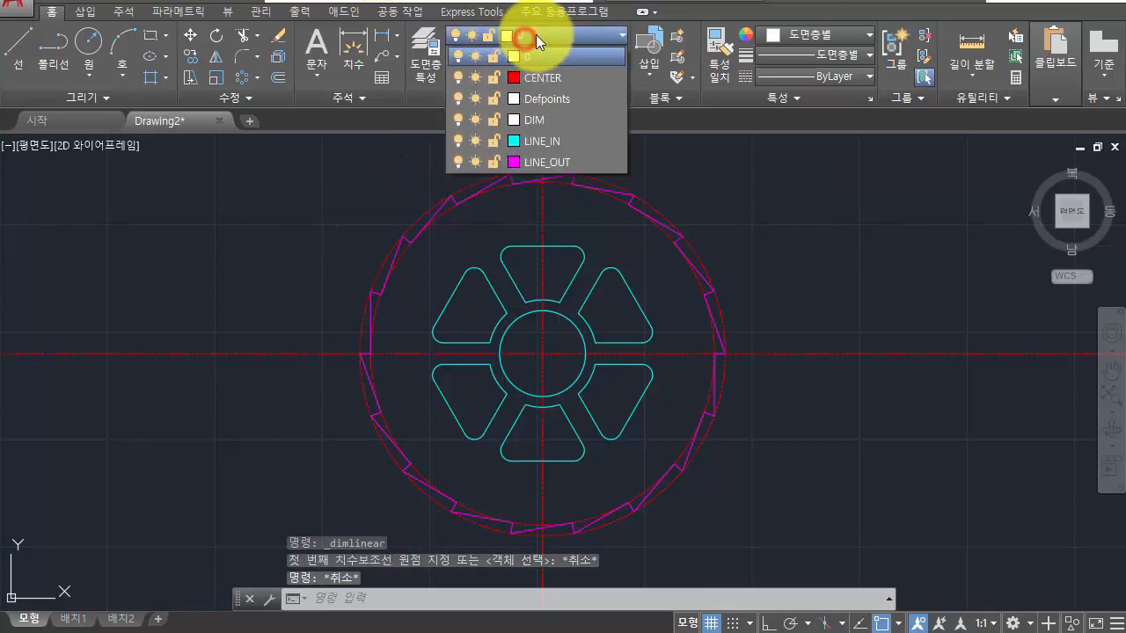
click(528, 119)
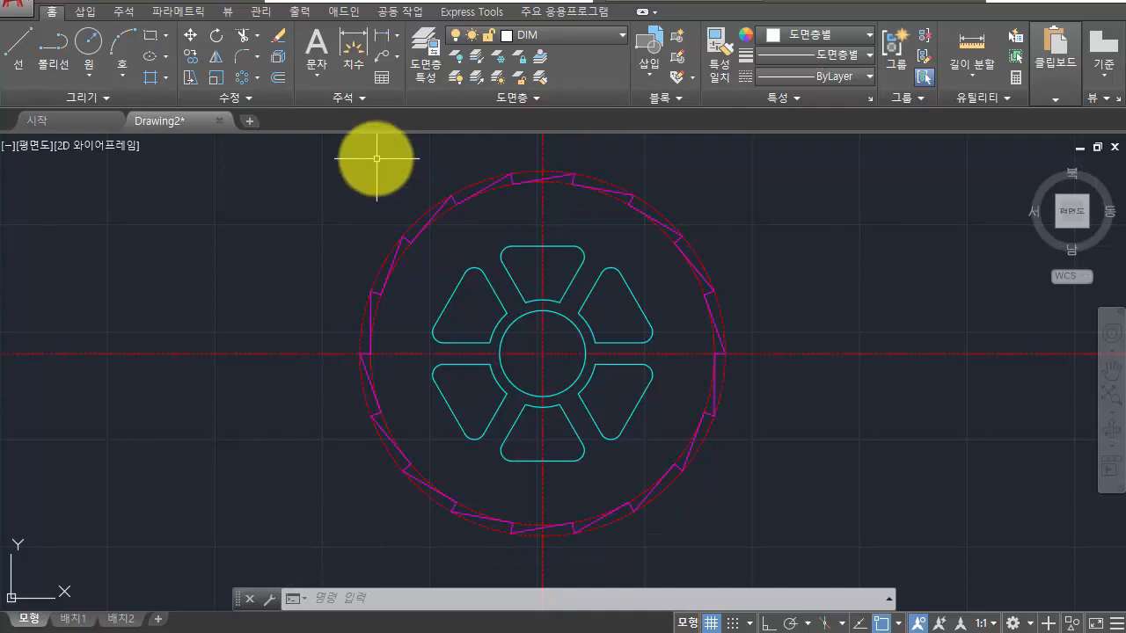
click(493, 630)
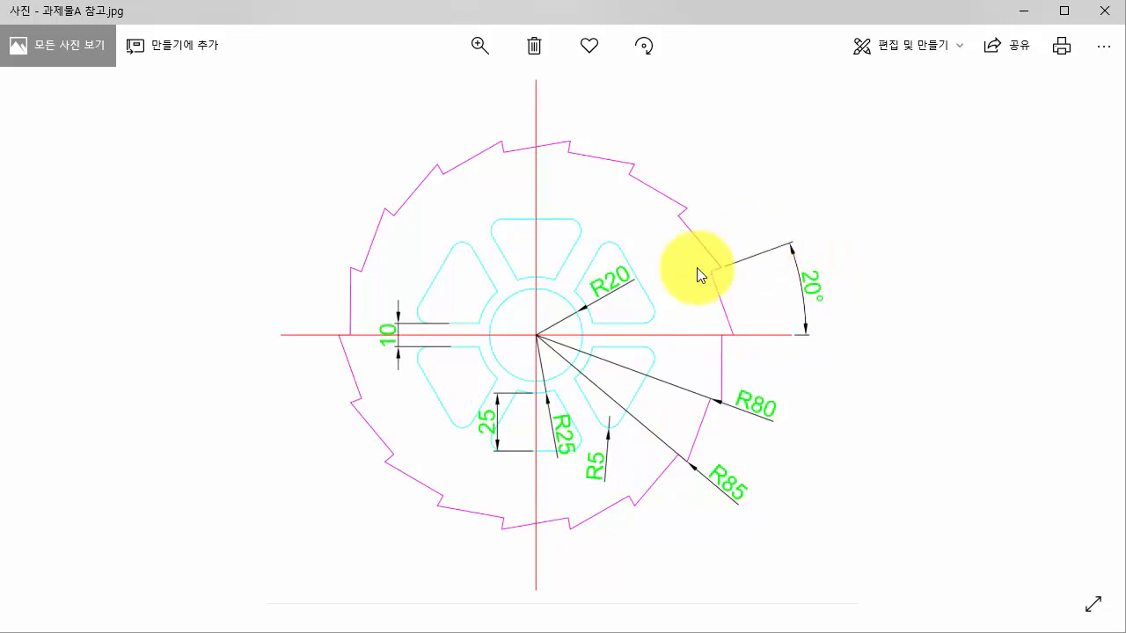
click(426, 0)
Check which dimension style is current in the annotation settings.
click(344, 97)
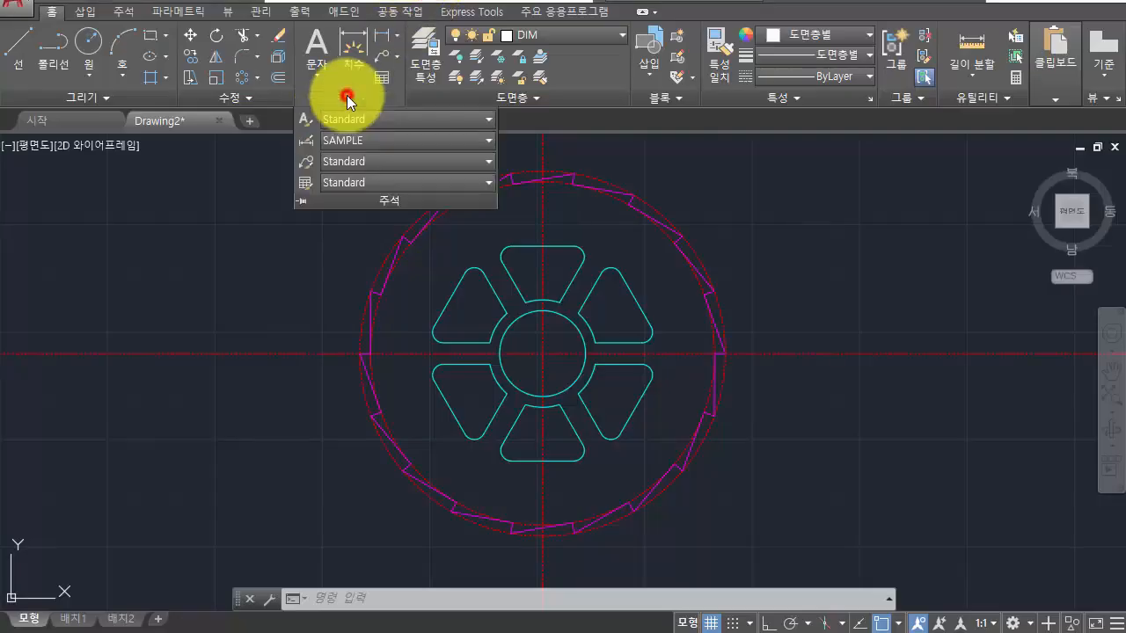
click(342, 138)
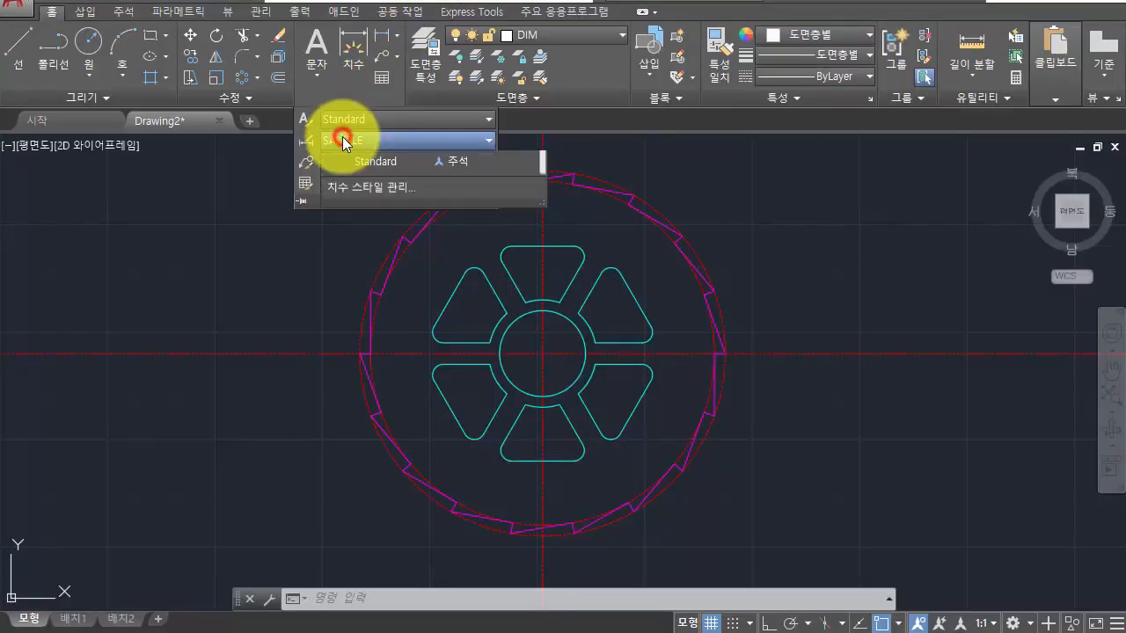
click(342, 138)
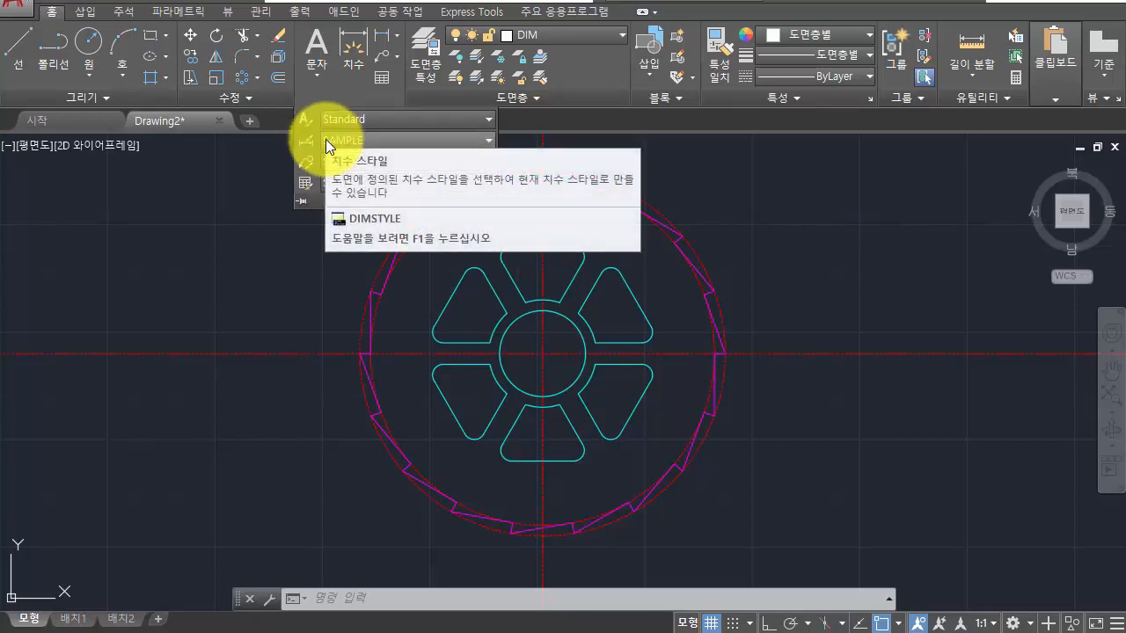
click(325, 139)
click(325, 139)
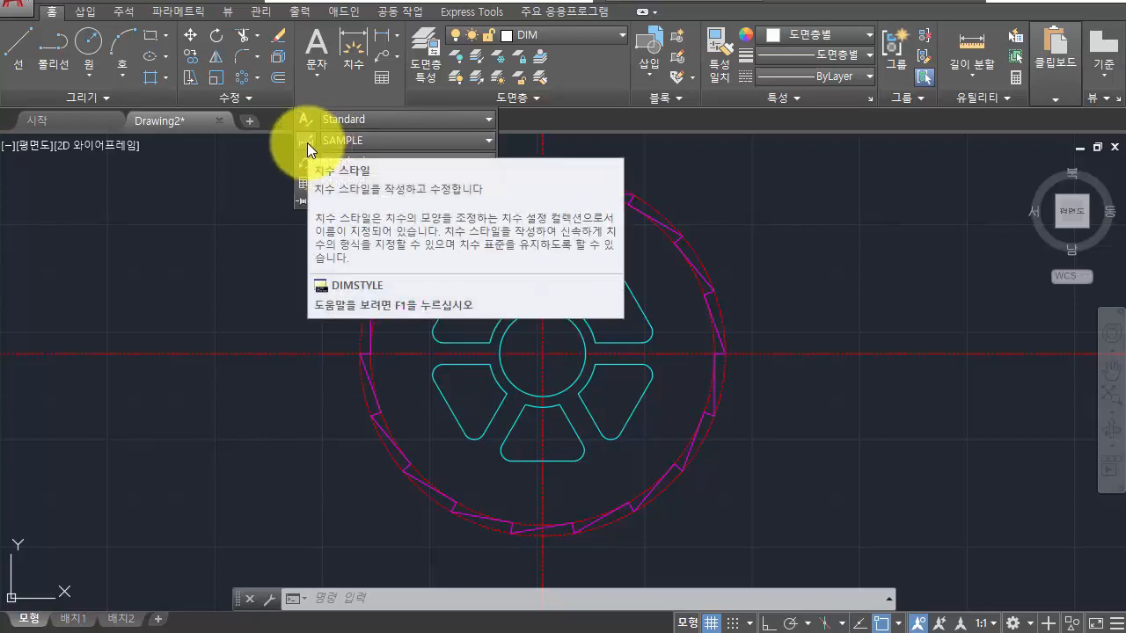
click(312, 292)
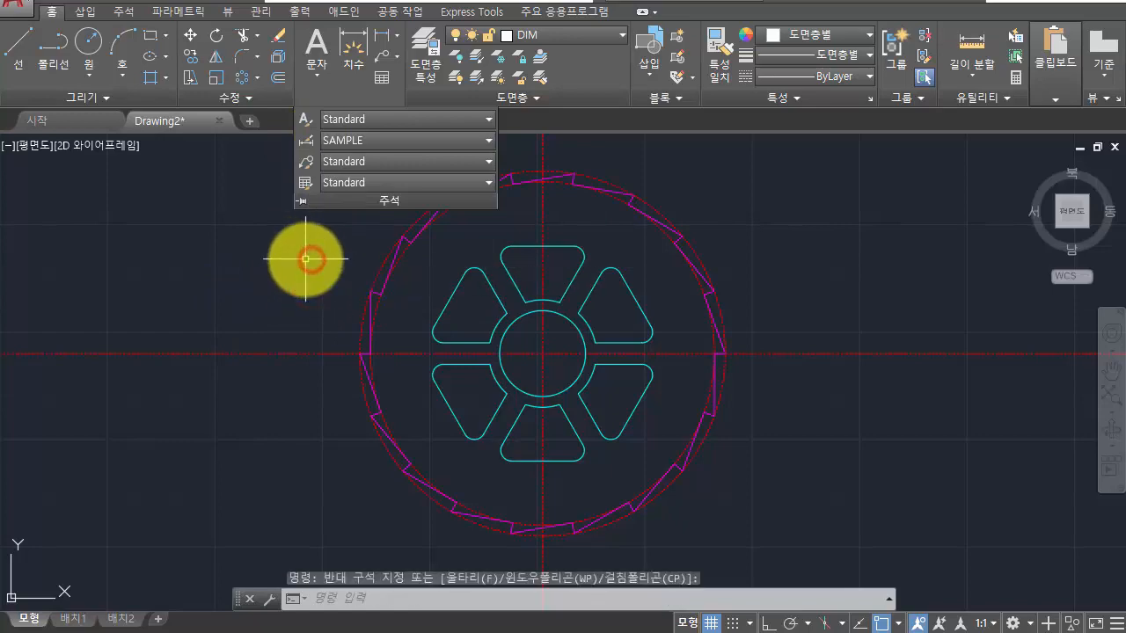
Open the SAMPLE dimension style for modification and review its text height, arrow size and arrowhead type.
text(D)
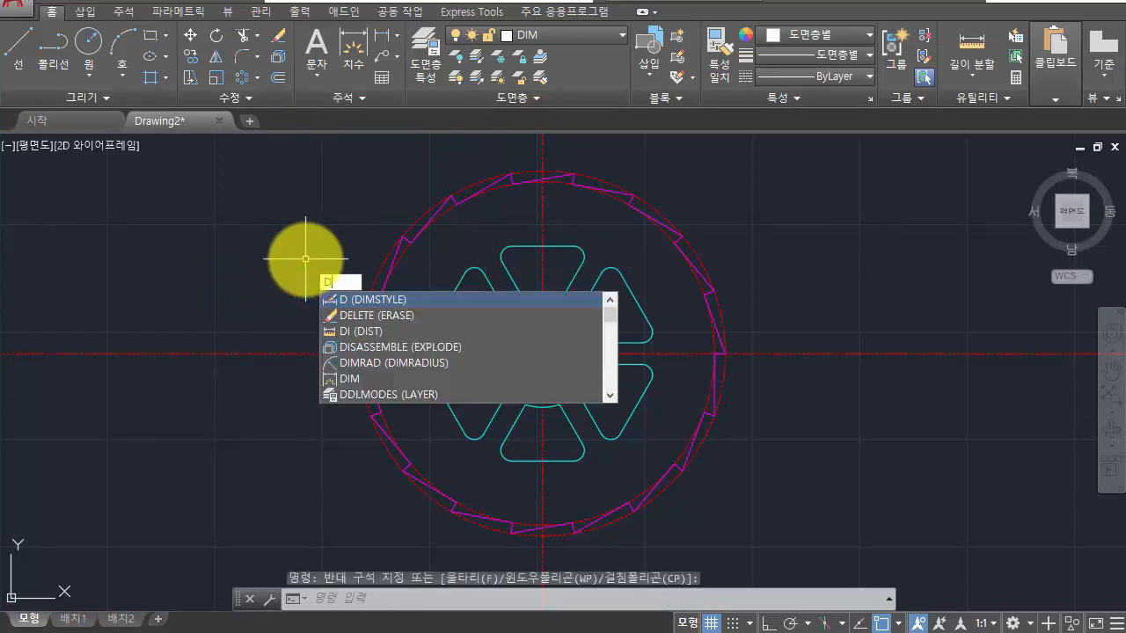
key(Return)
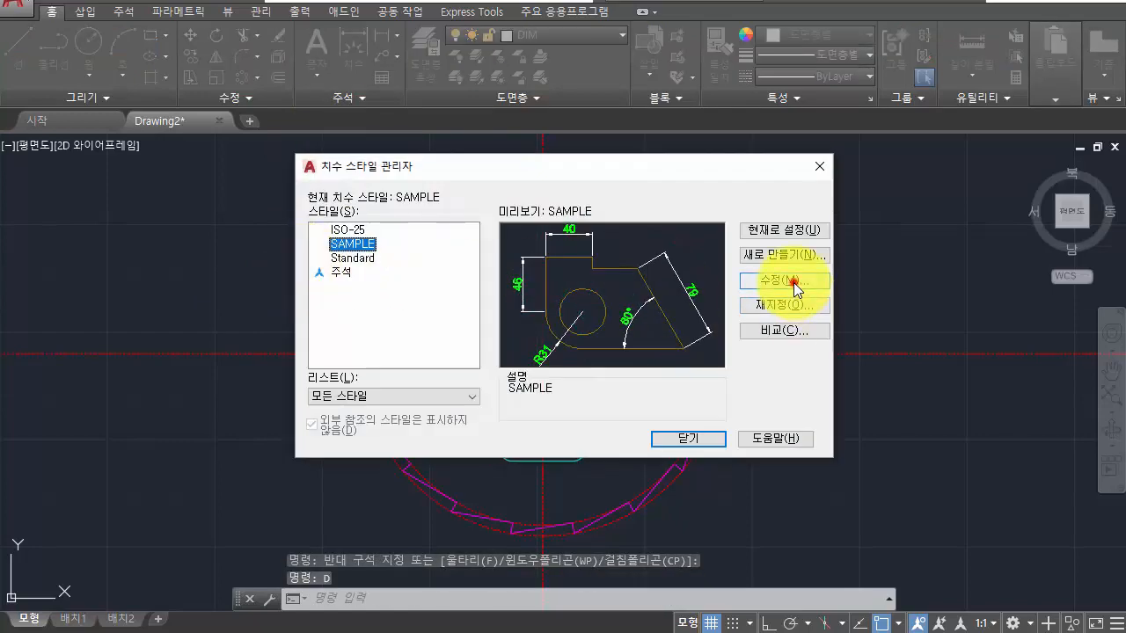
click(794, 281)
click(415, 135)
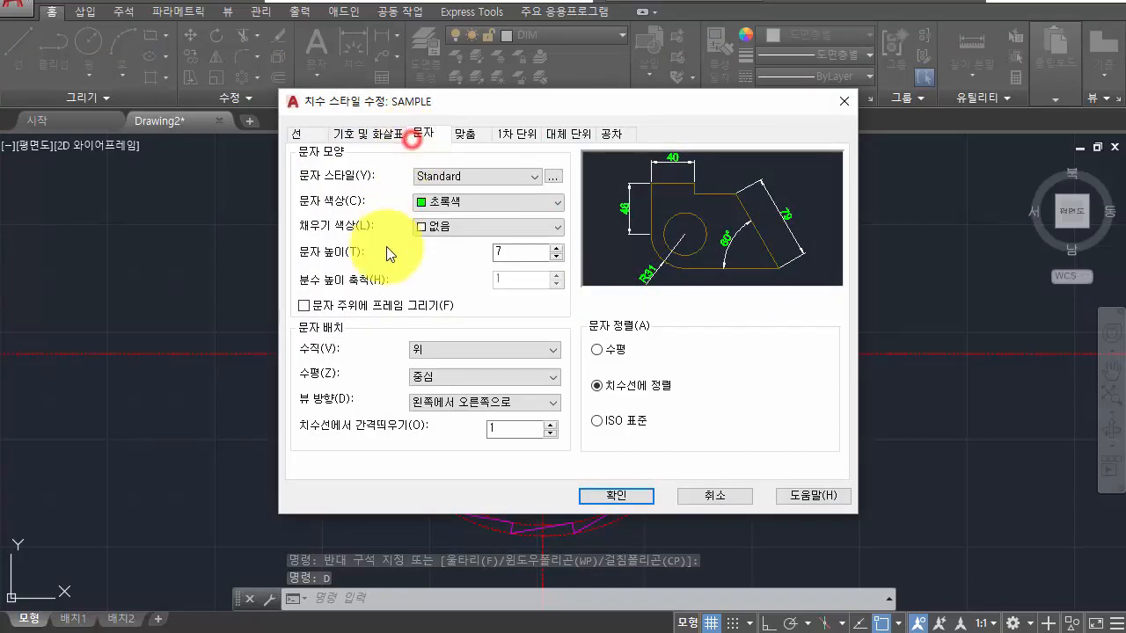
click(508, 252)
click(376, 134)
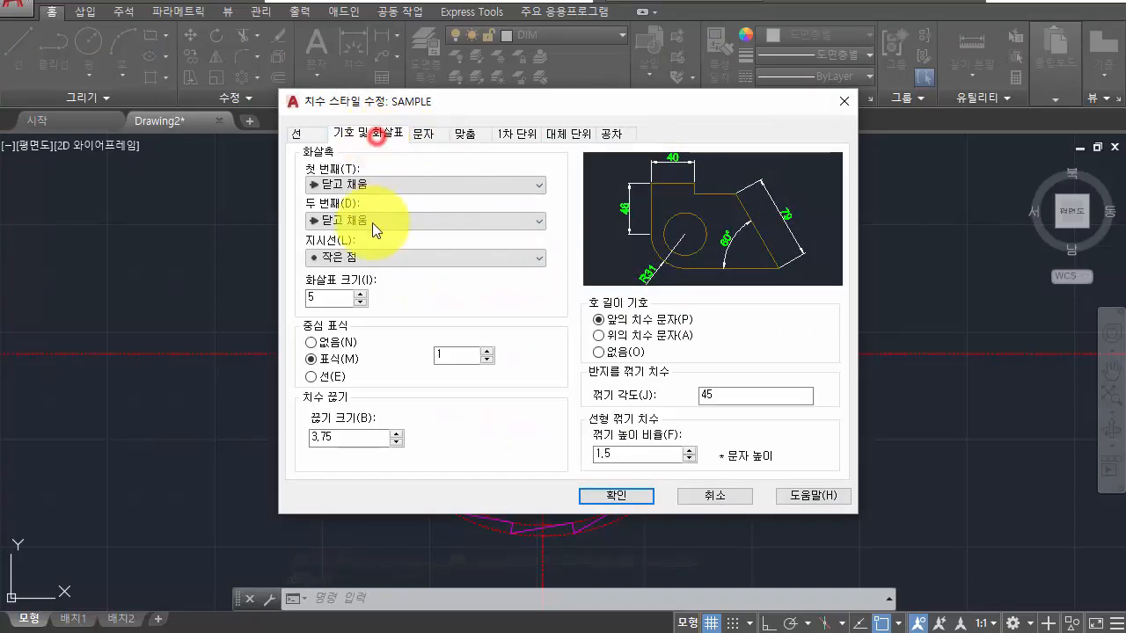
click(338, 298)
click(362, 184)
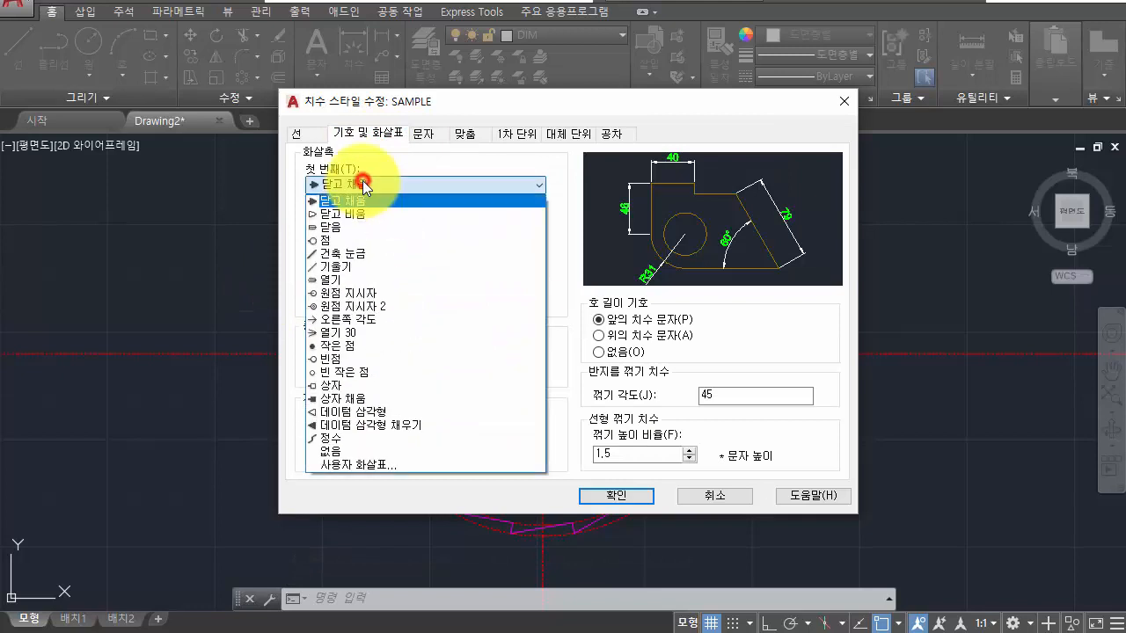
Review the SAMPLE style's text colour, then leave the dimension style manager without saving changes.
click(419, 136)
click(425, 135)
click(442, 204)
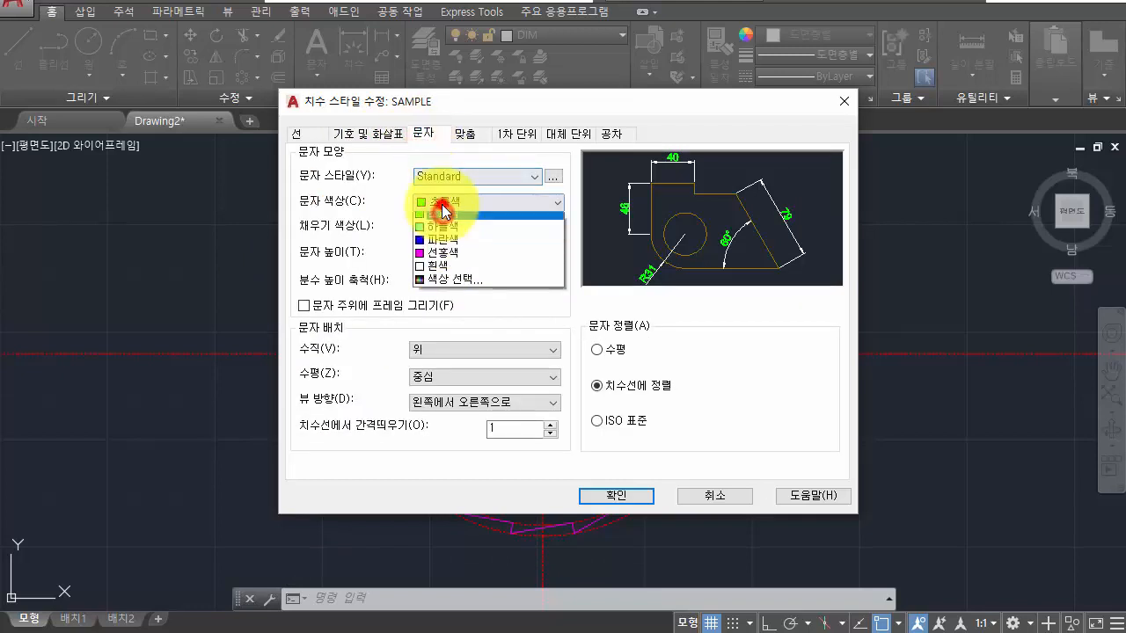
click(442, 203)
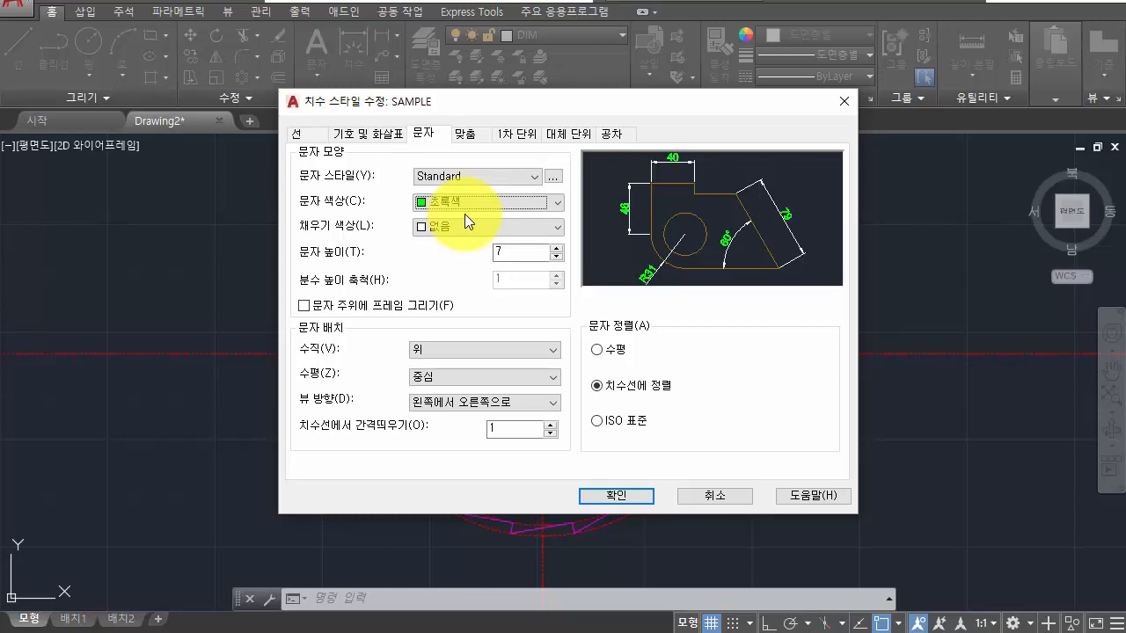
click(709, 493)
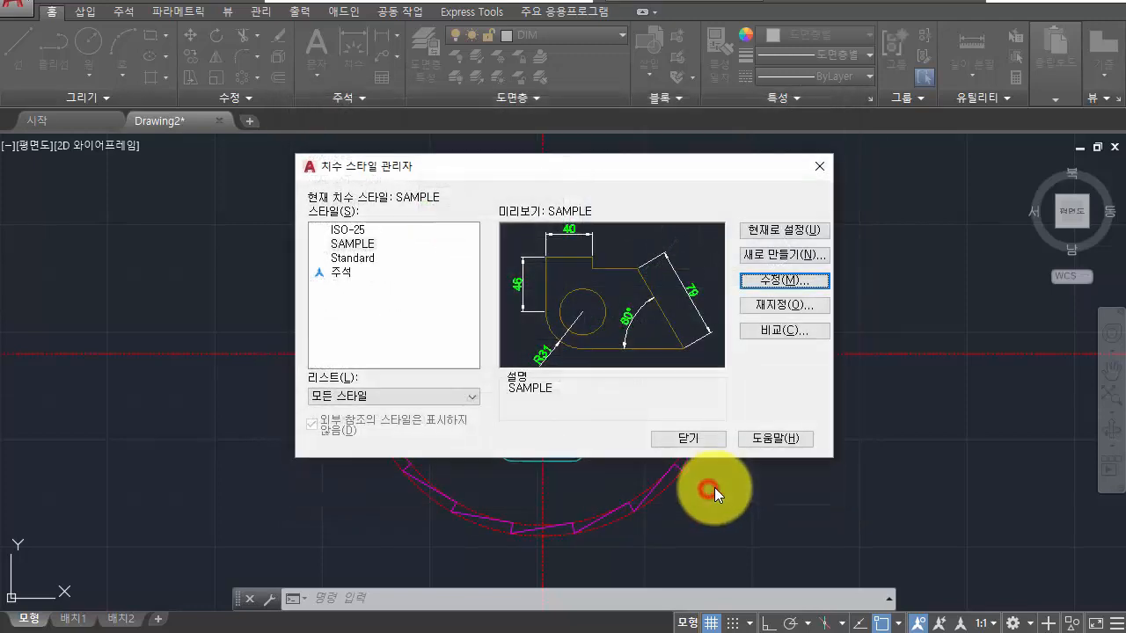
click(661, 438)
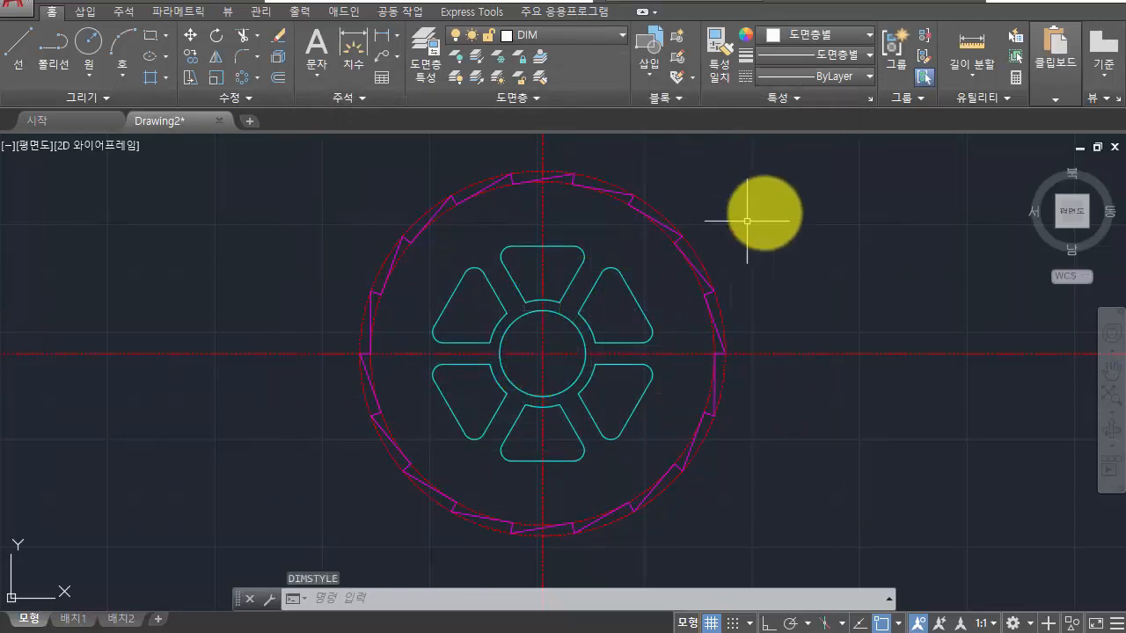
Check the current layer and the current dimension style before dimensioning.
click(547, 35)
click(547, 35)
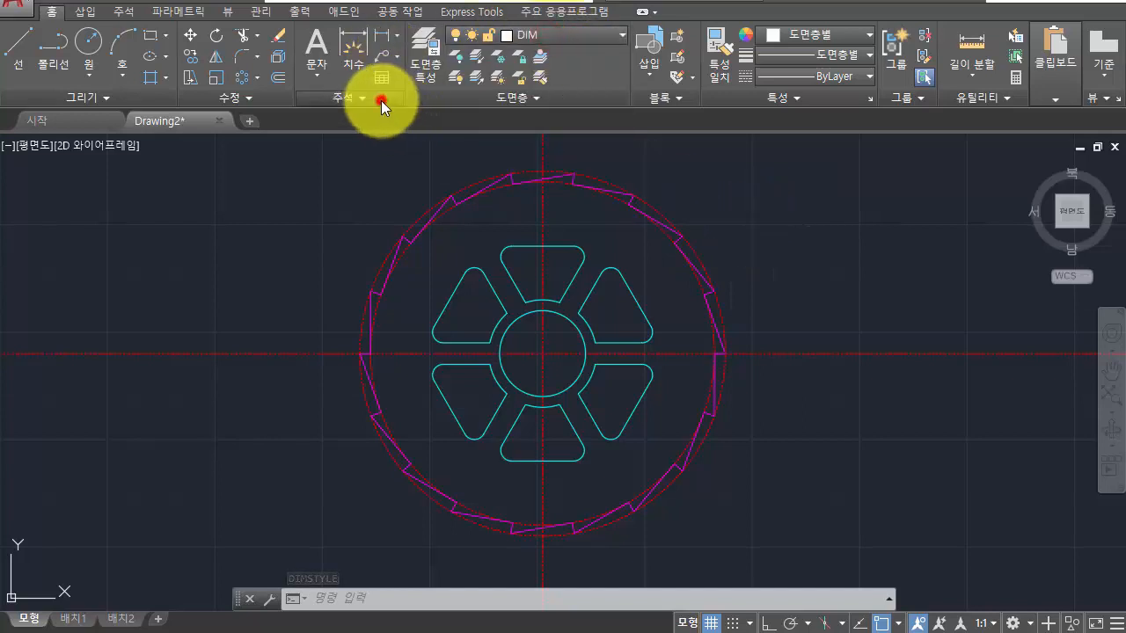
click(378, 99)
click(332, 141)
click(339, 146)
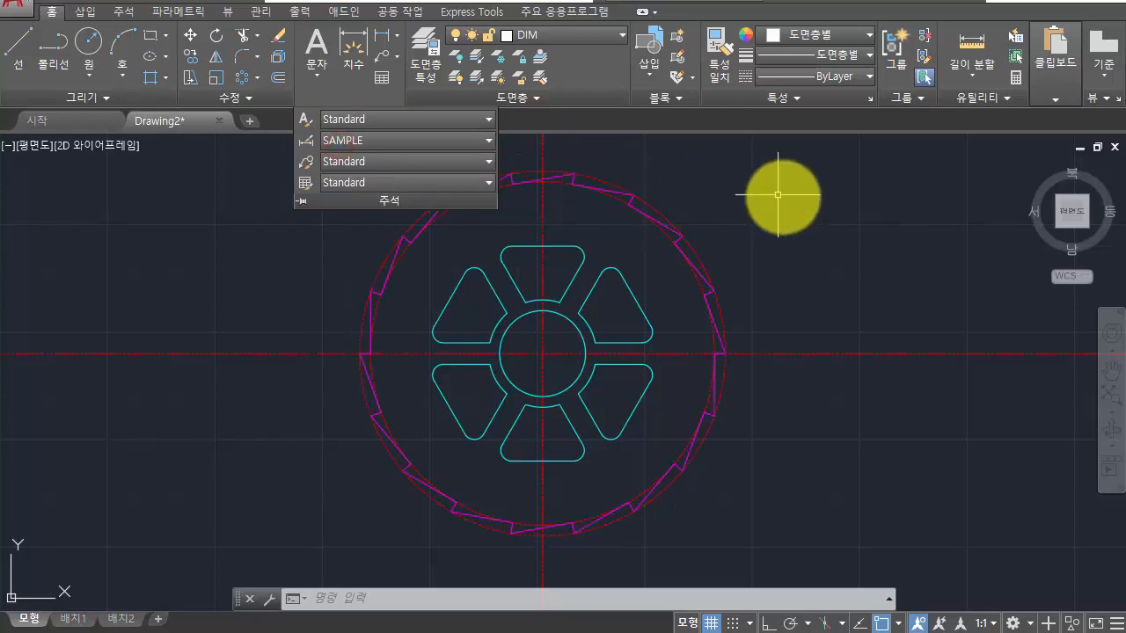
click(763, 220)
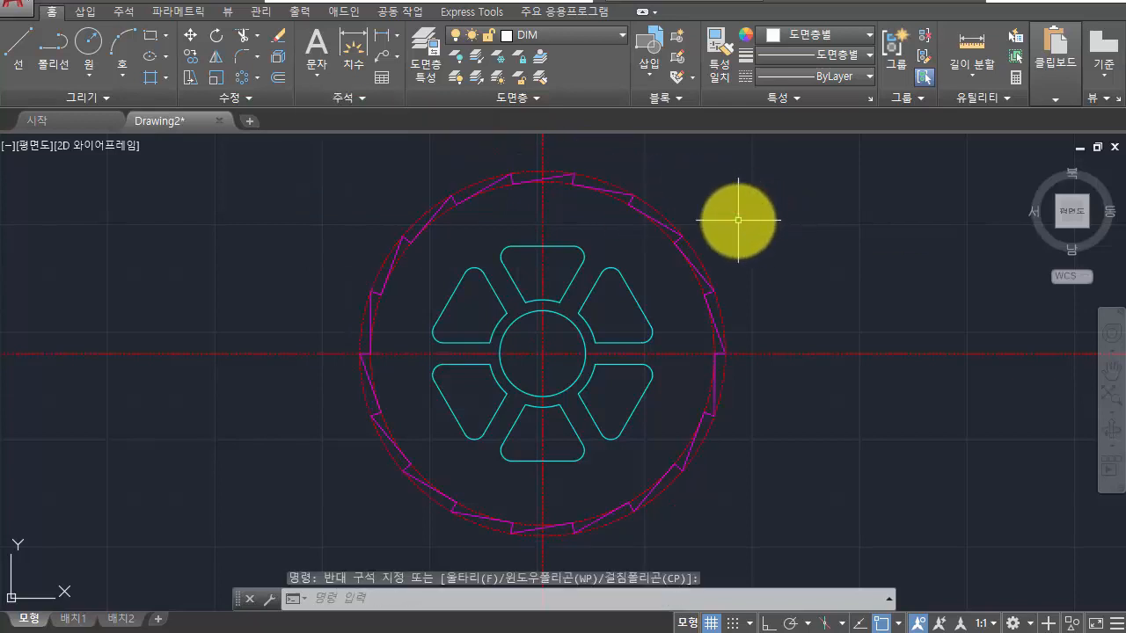
click(400, 39)
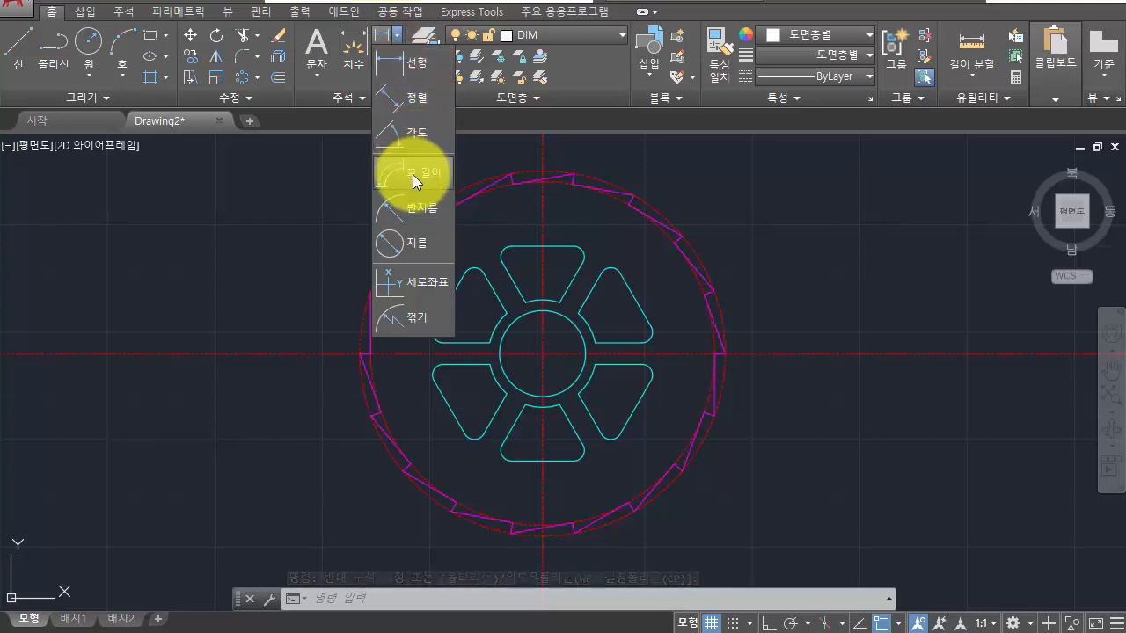
click(397, 73)
click(781, 260)
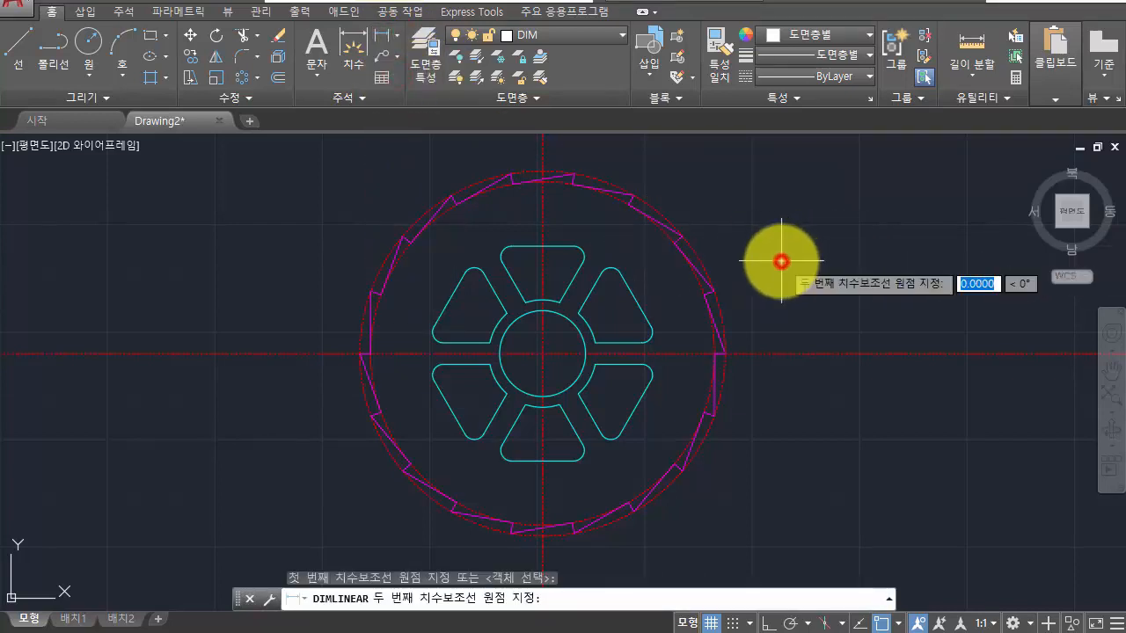
click(970, 414)
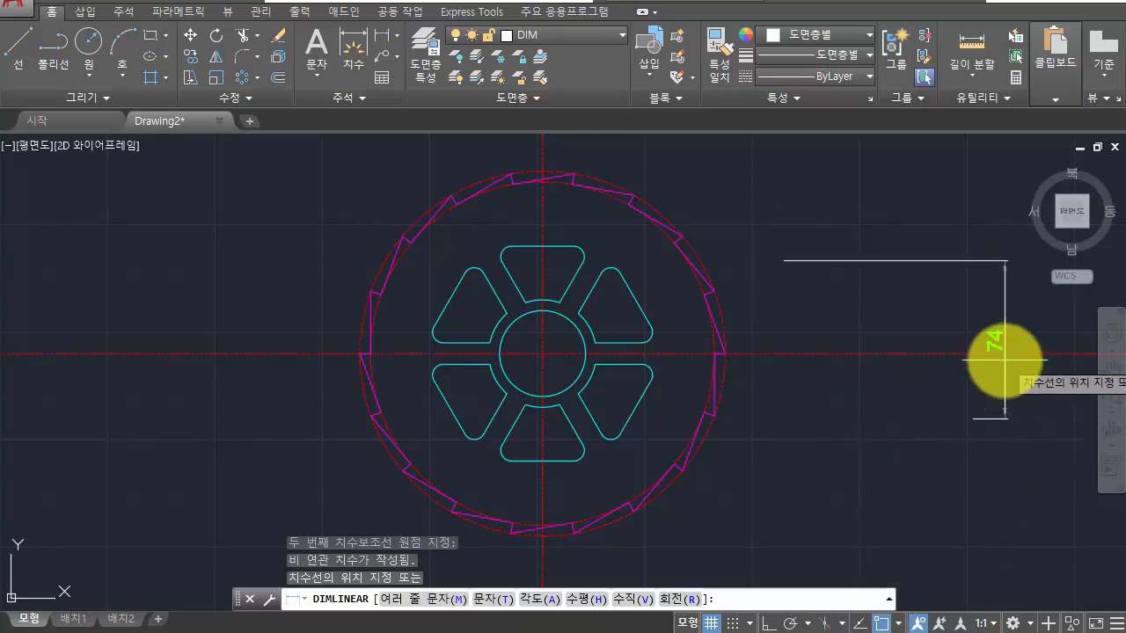
key(Escape)
key(Escape)
key(Escape)
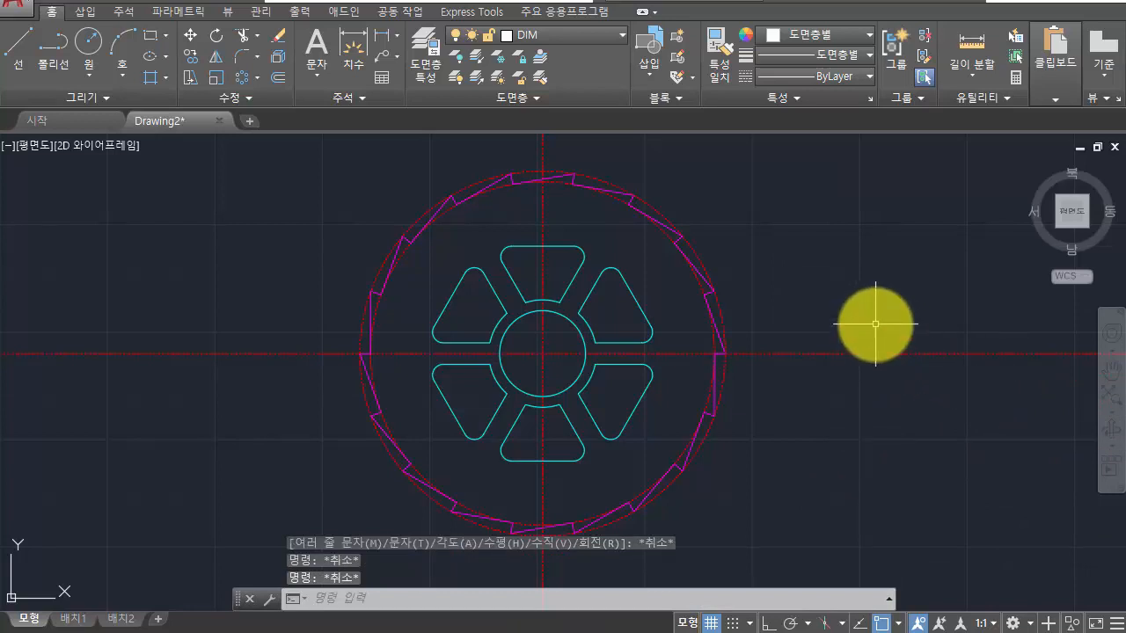
Start a linear dimension and make sure Endpoint is enabled in the object snap settings.
click(383, 42)
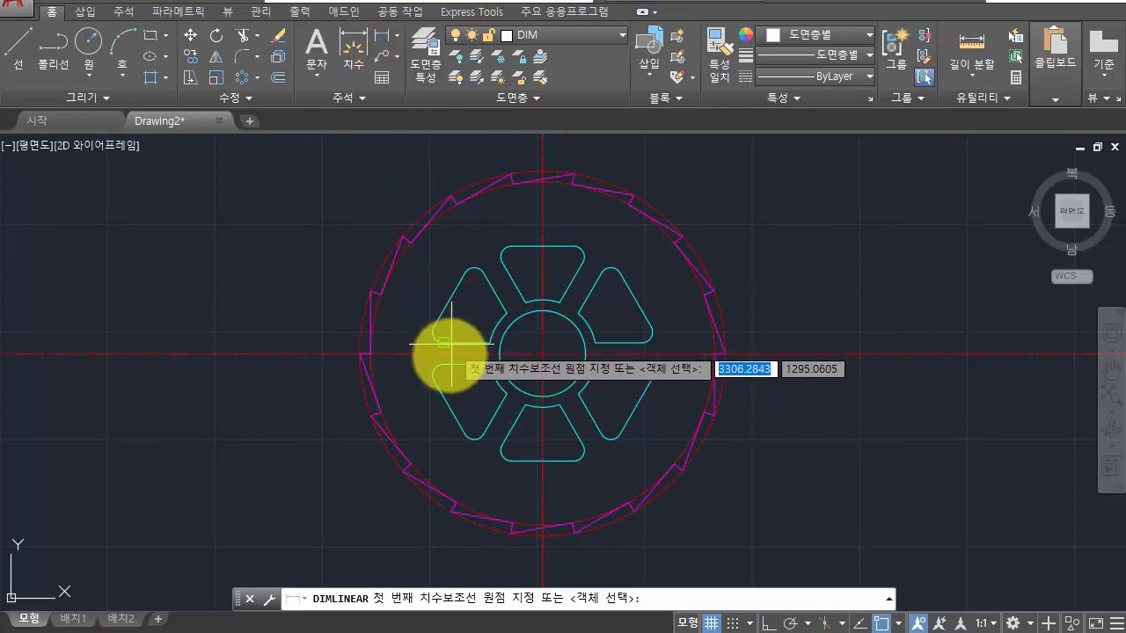
click(903, 624)
click(914, 605)
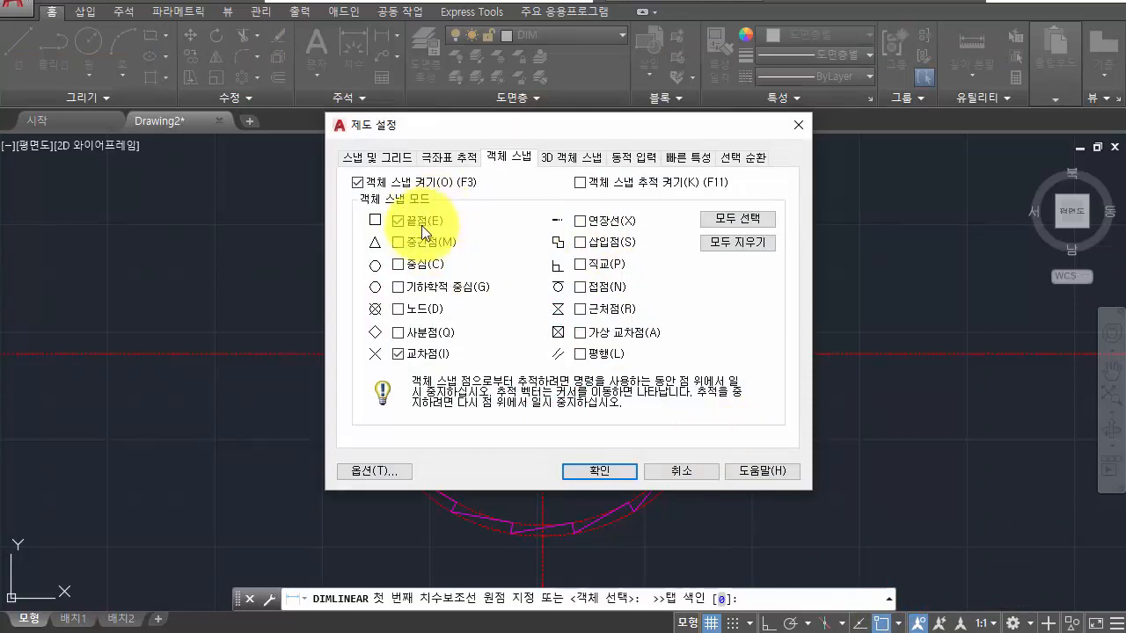
click(422, 221)
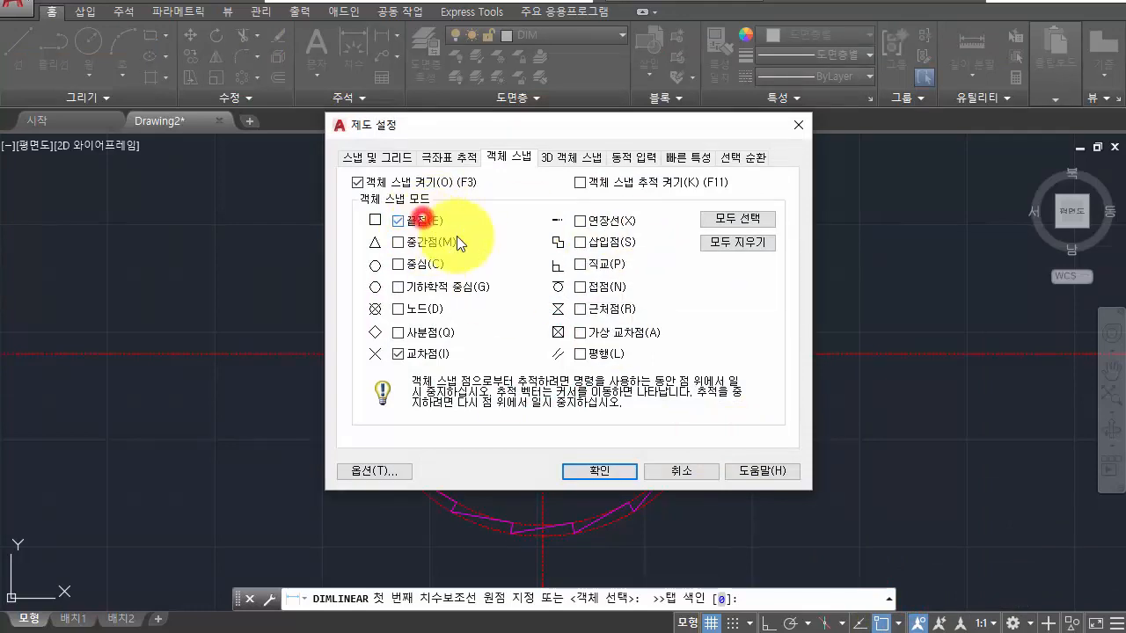
click(581, 469)
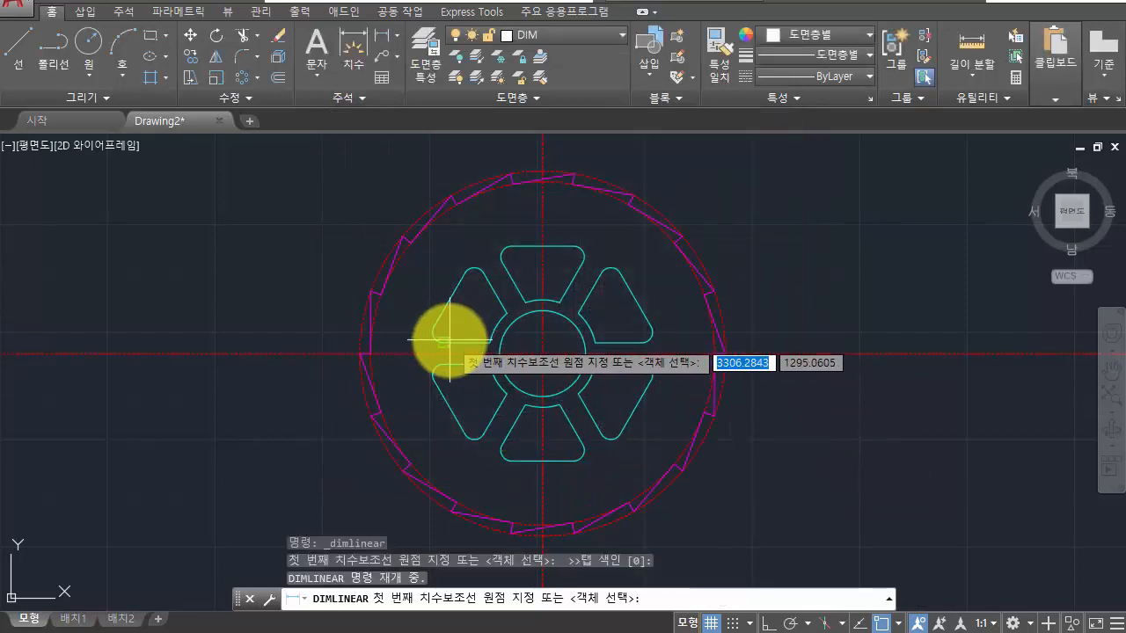
Dimension the vertical gap between the upper-left and lower-left cutouts, placing the dimension line left of them.
click(446, 344)
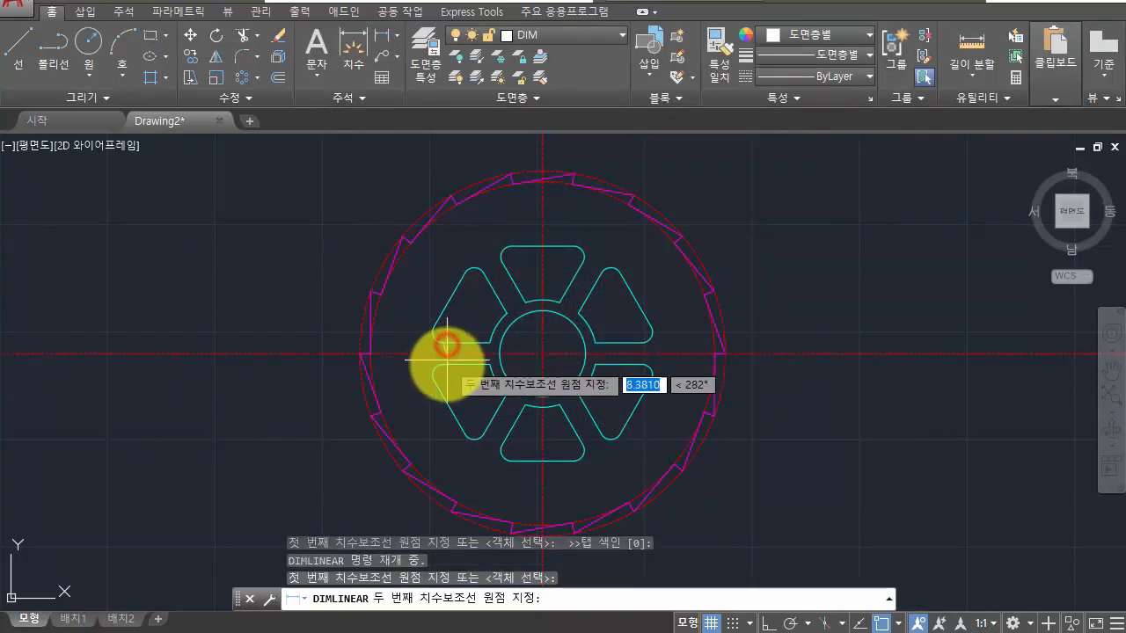
click(446, 363)
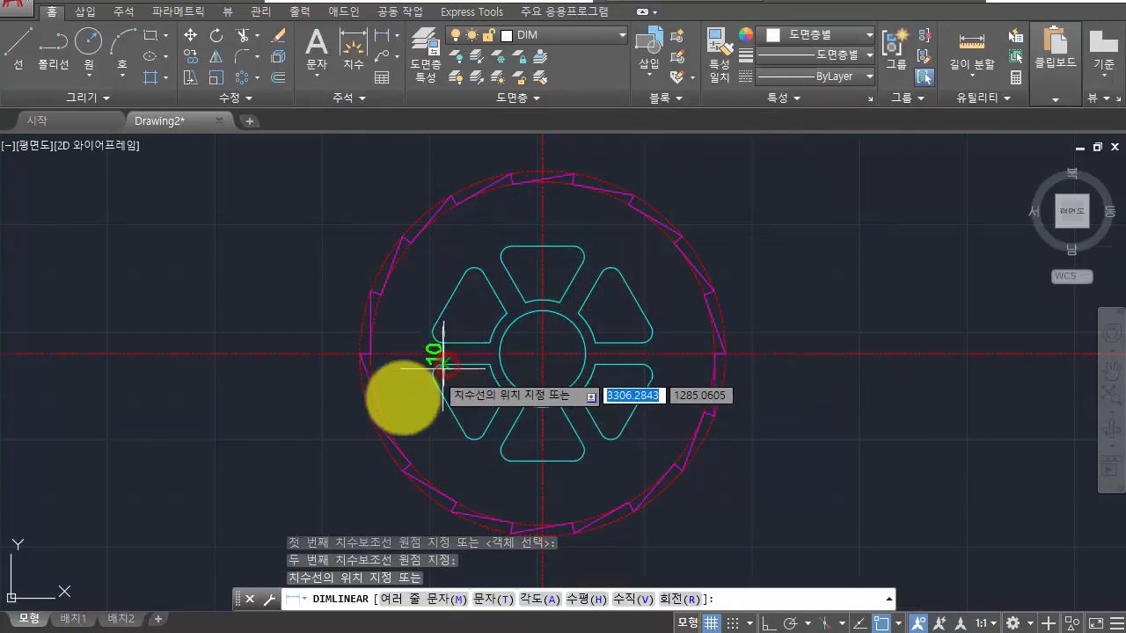
click(411, 410)
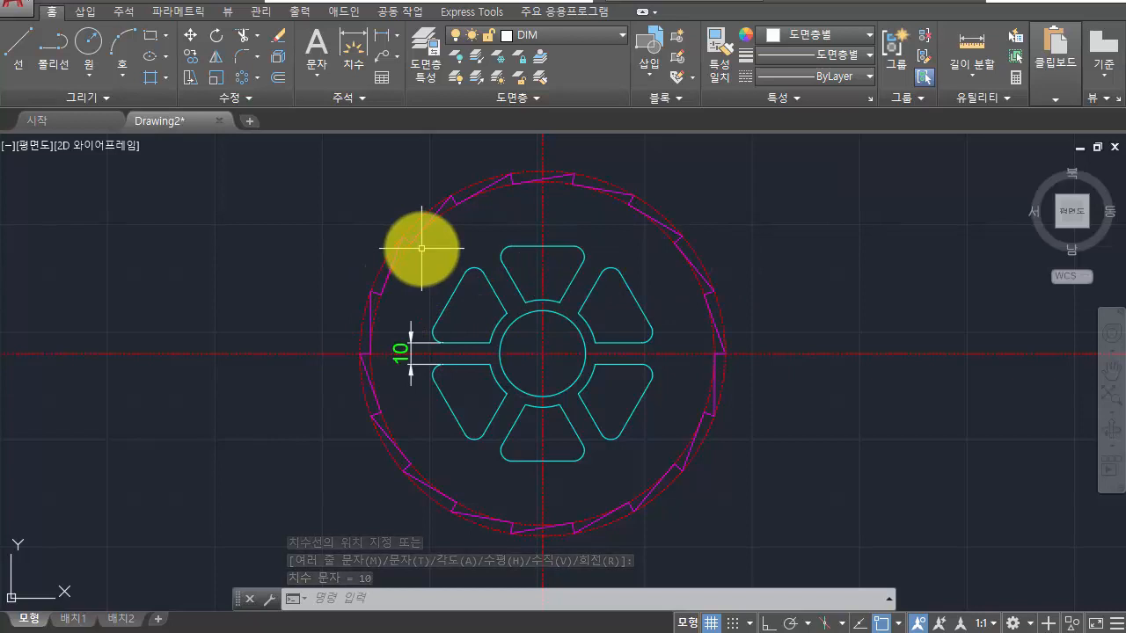
click(399, 32)
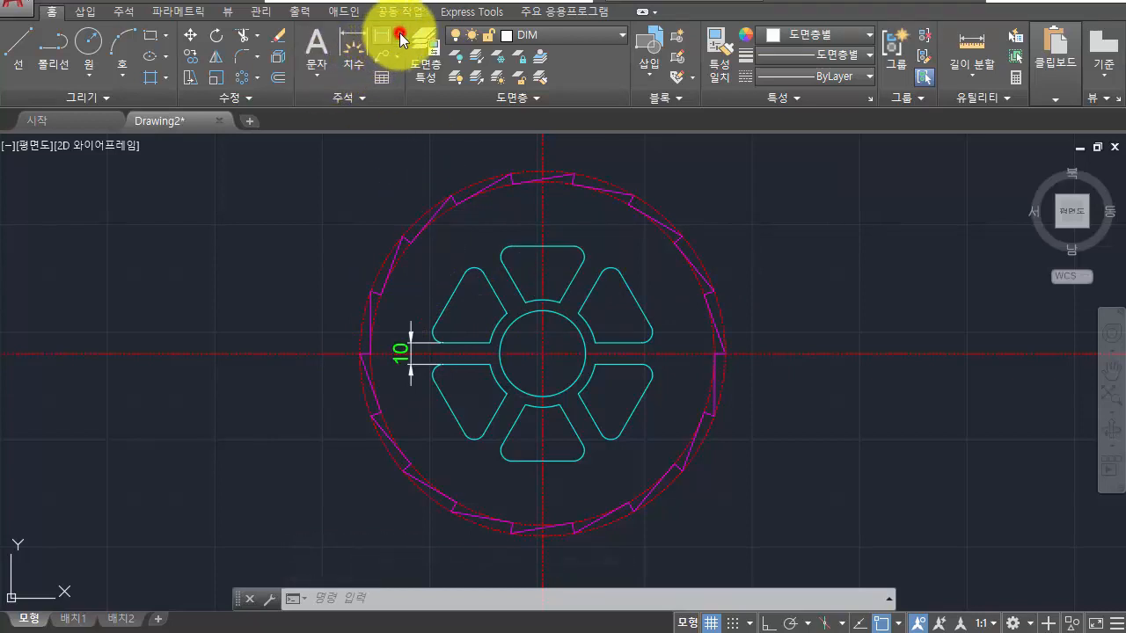
click(424, 244)
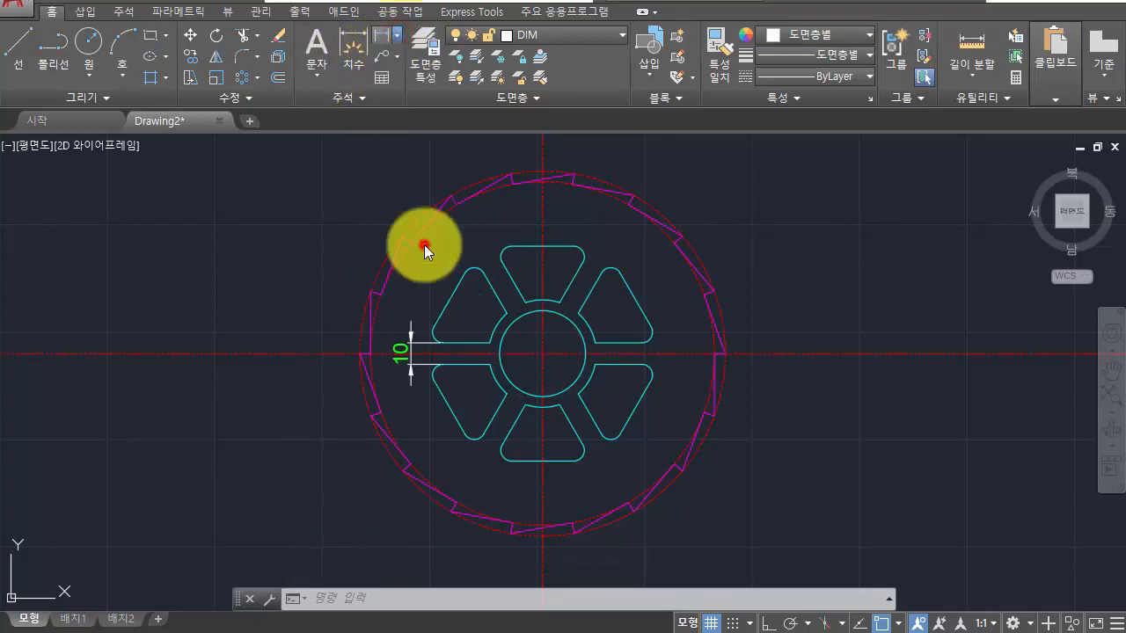
click(397, 35)
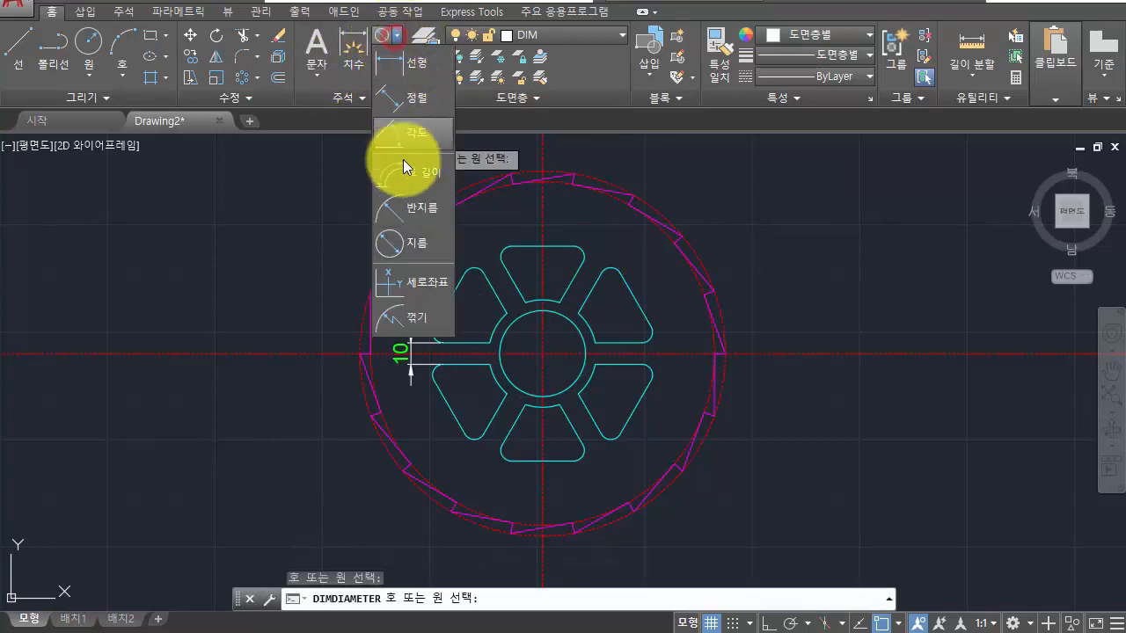
click(396, 205)
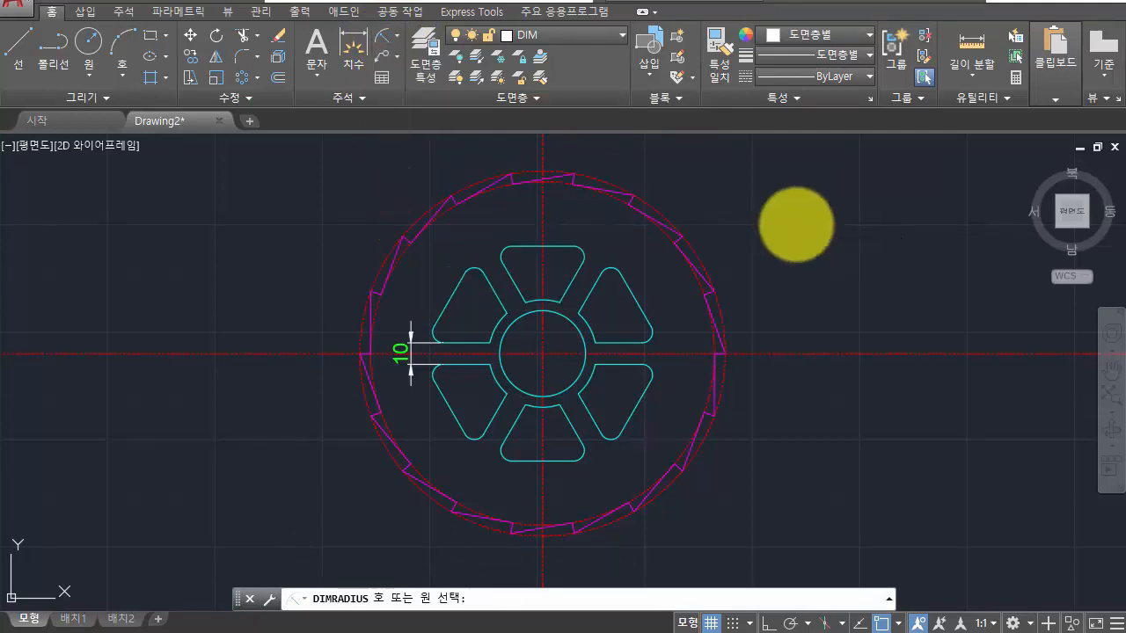
key(Escape)
key(Escape)
key(Escape)
text(DLI)
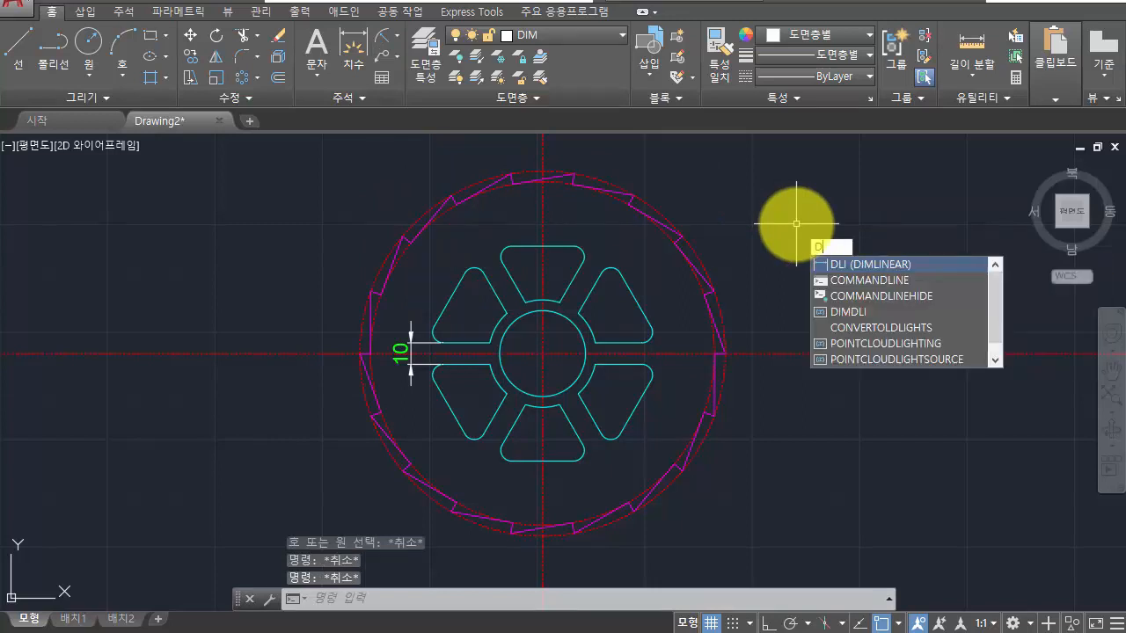
key(BackSpace)
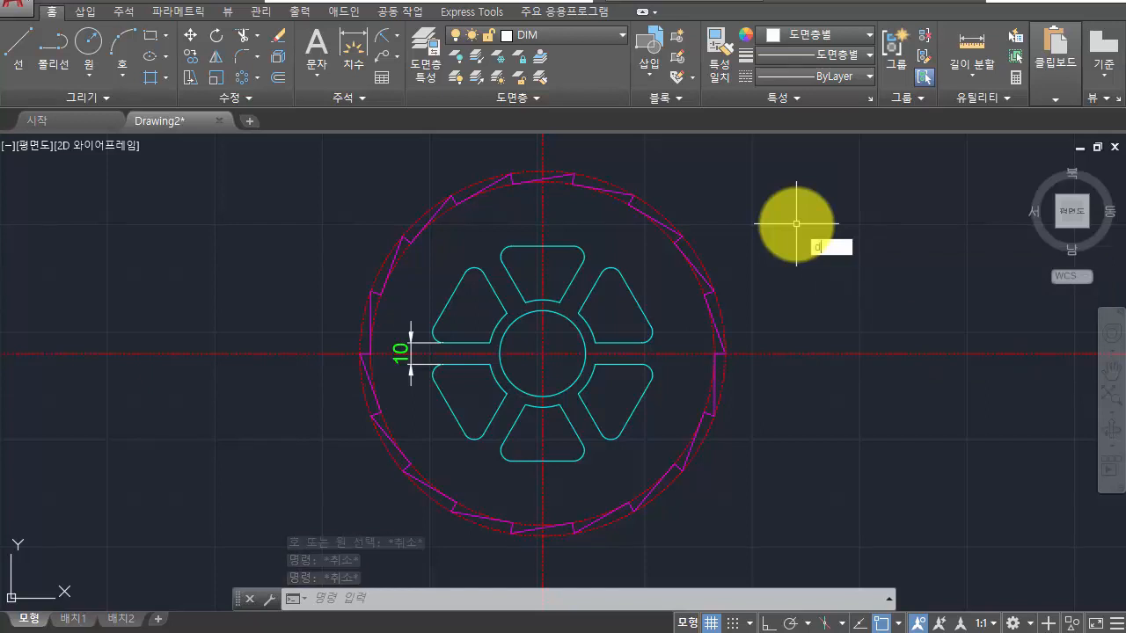
Add a radius dimension to the outer dashed circle, placing its text outside the wheel at the lower right.
text(DRa)
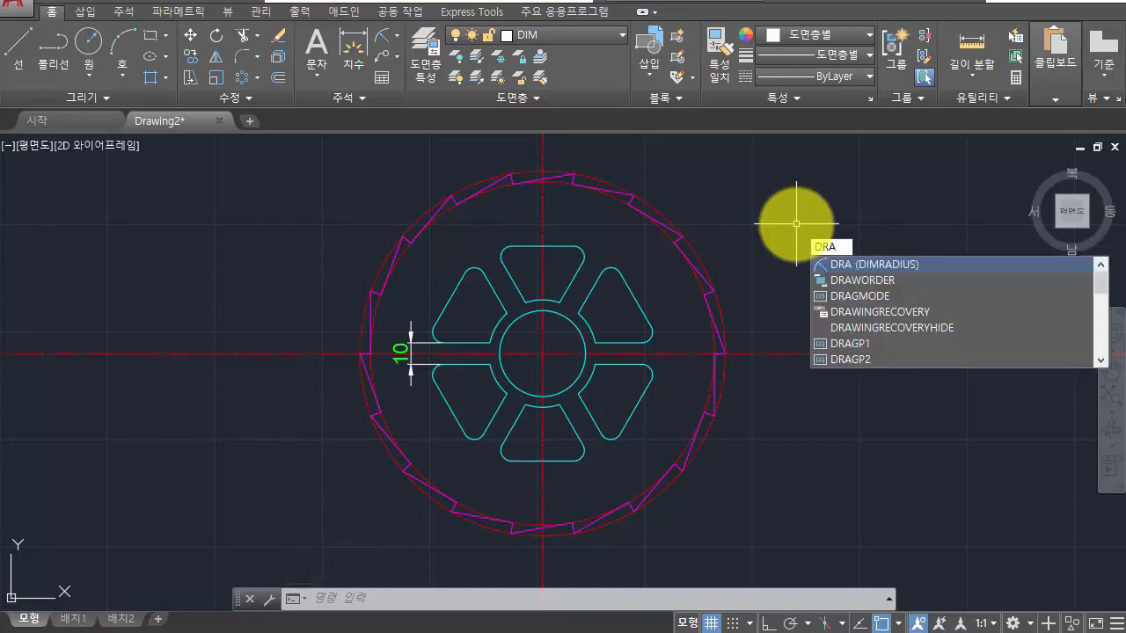
key(Return)
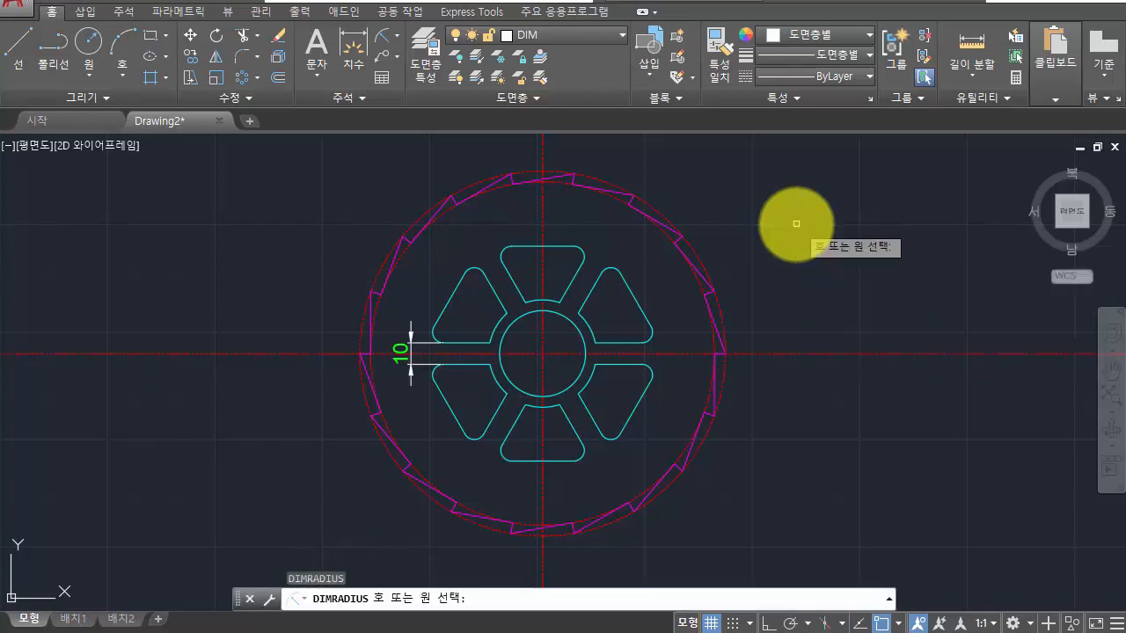
click(722, 387)
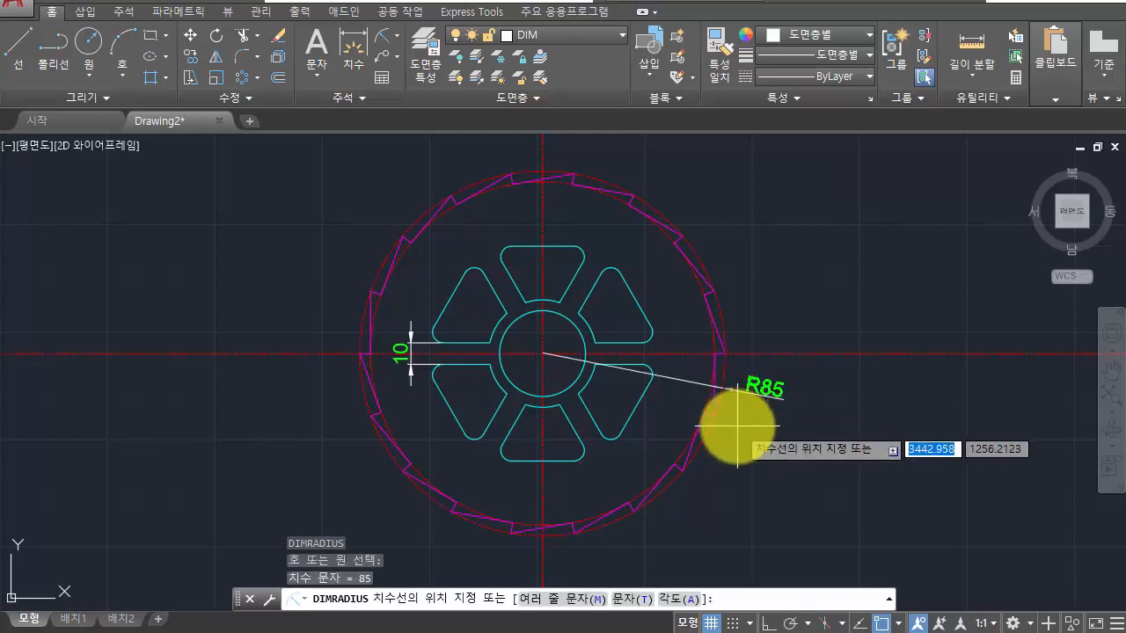
click(720, 414)
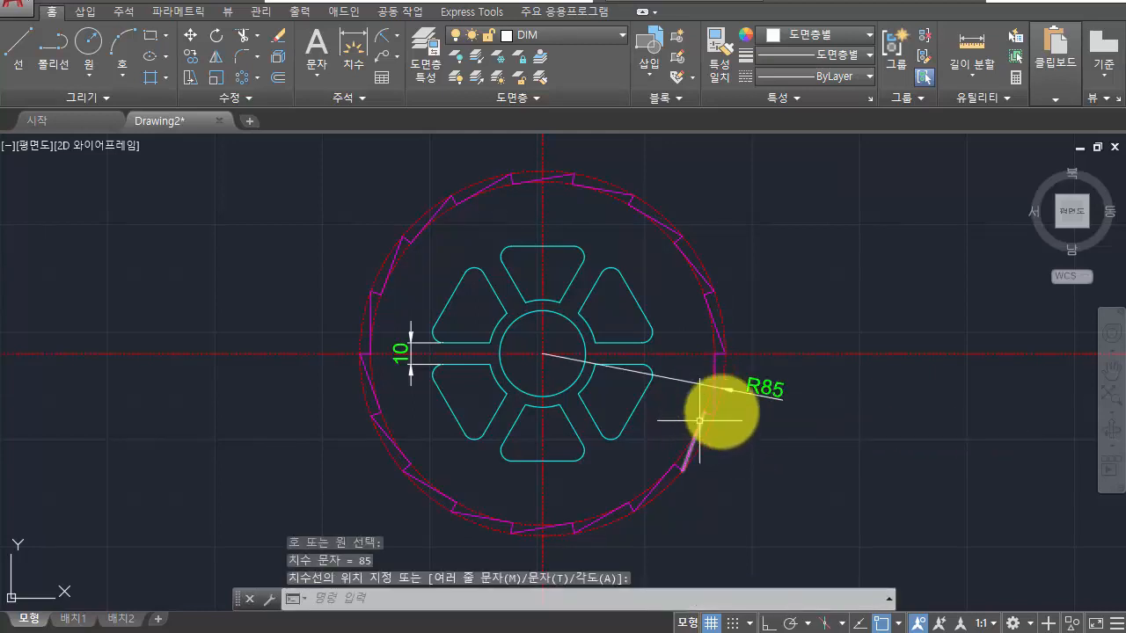
Swing the outer circle's radius dimension clockwise so its arrowhead meets the next tooth corner at the lower right.
click(761, 378)
click(716, 397)
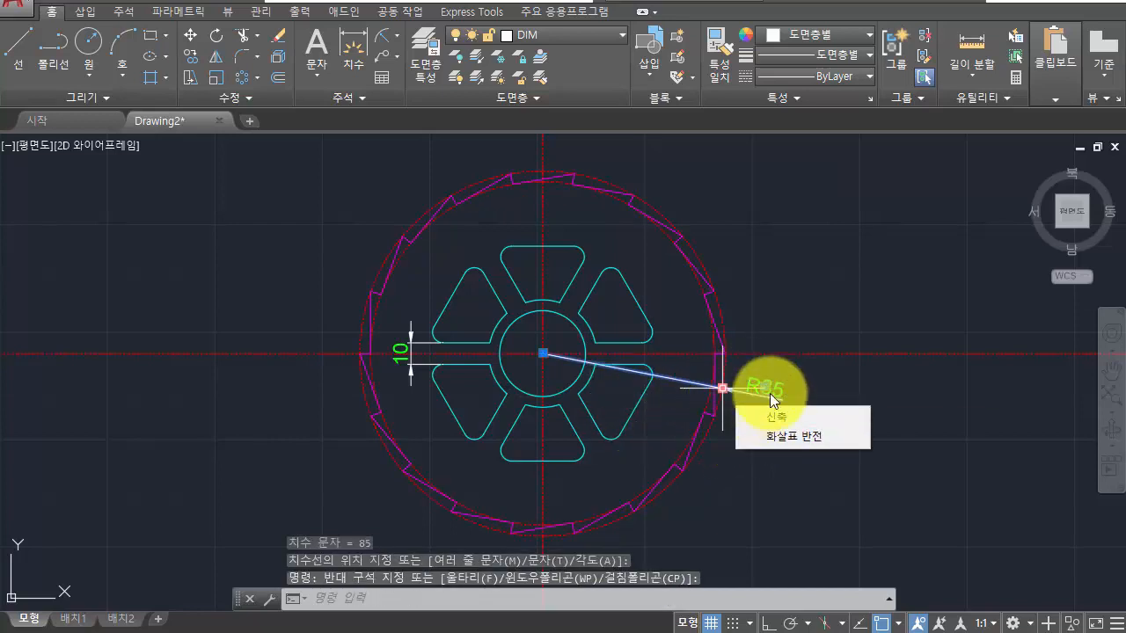
click(831, 436)
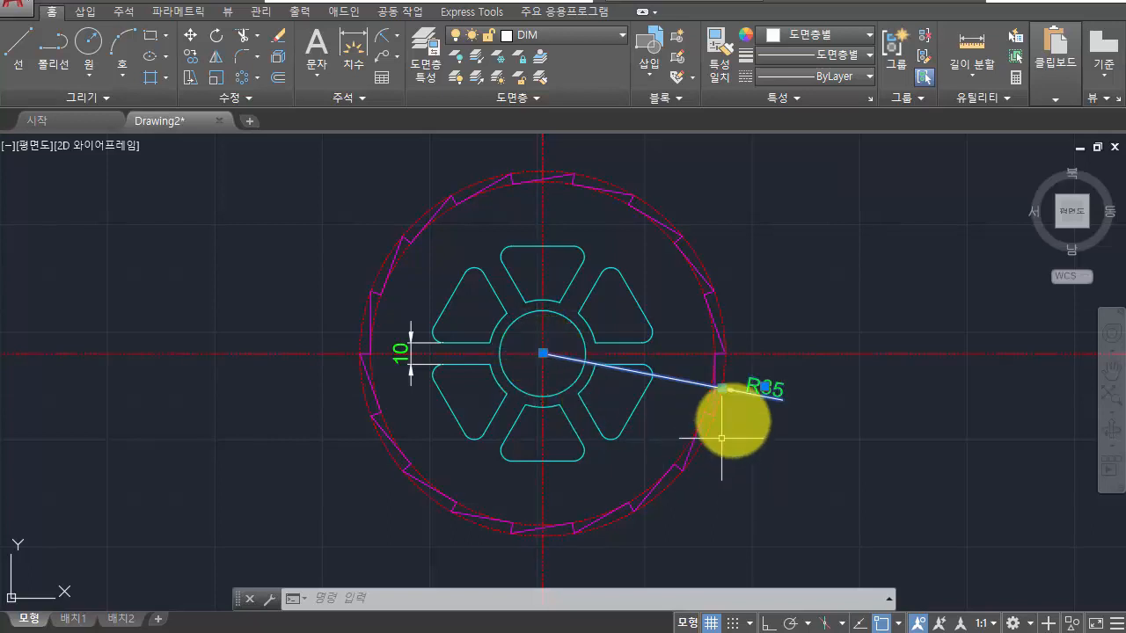
click(722, 388)
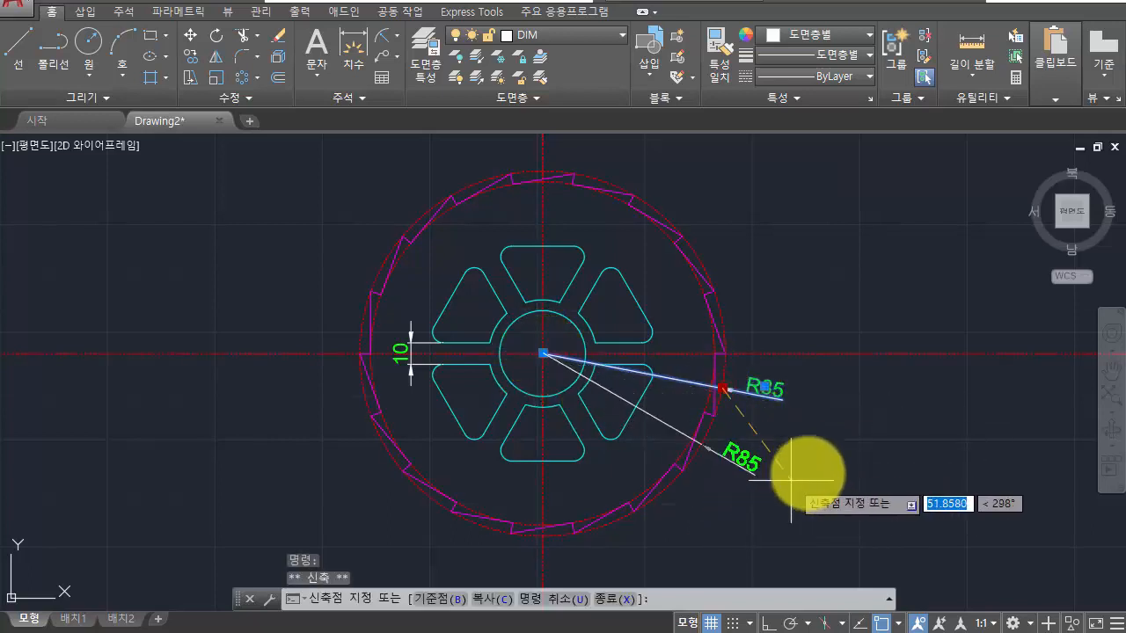
click(714, 415)
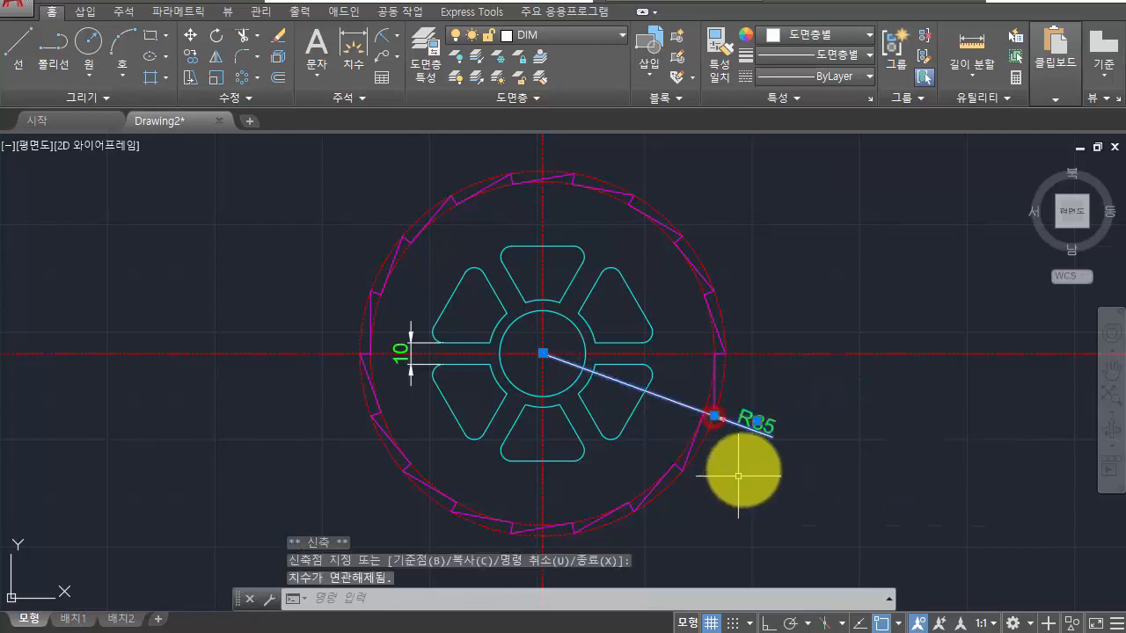
click(754, 421)
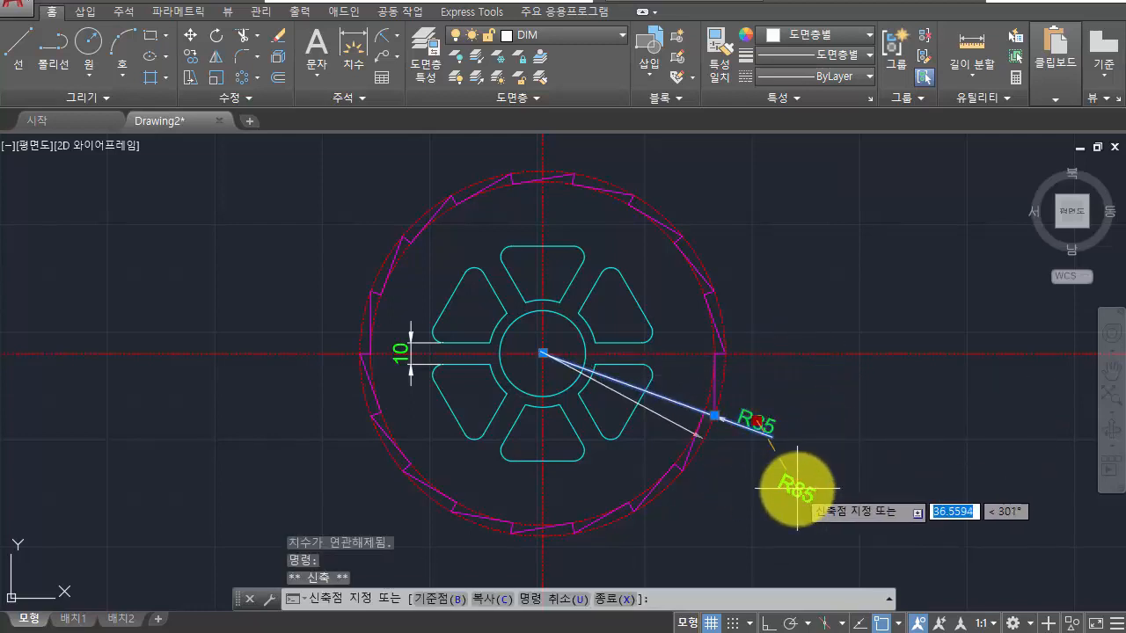
key(Down)
key(Escape)
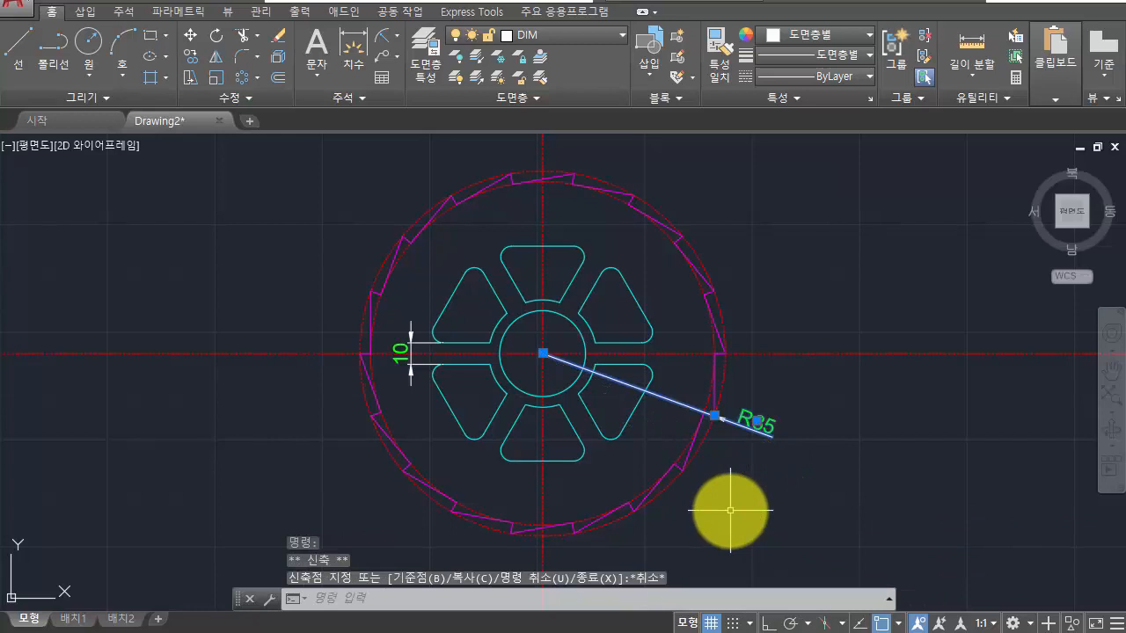
key(Escape)
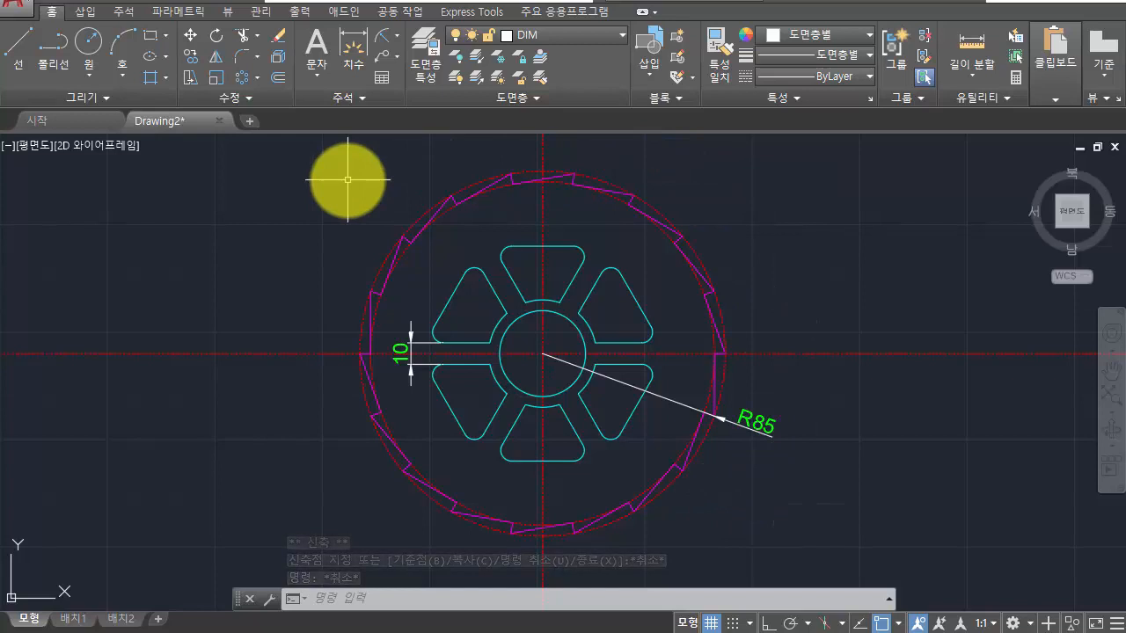
Preview the DIM command on the outer circle, switching it to the Diameter option and back to Radius.
click(350, 54)
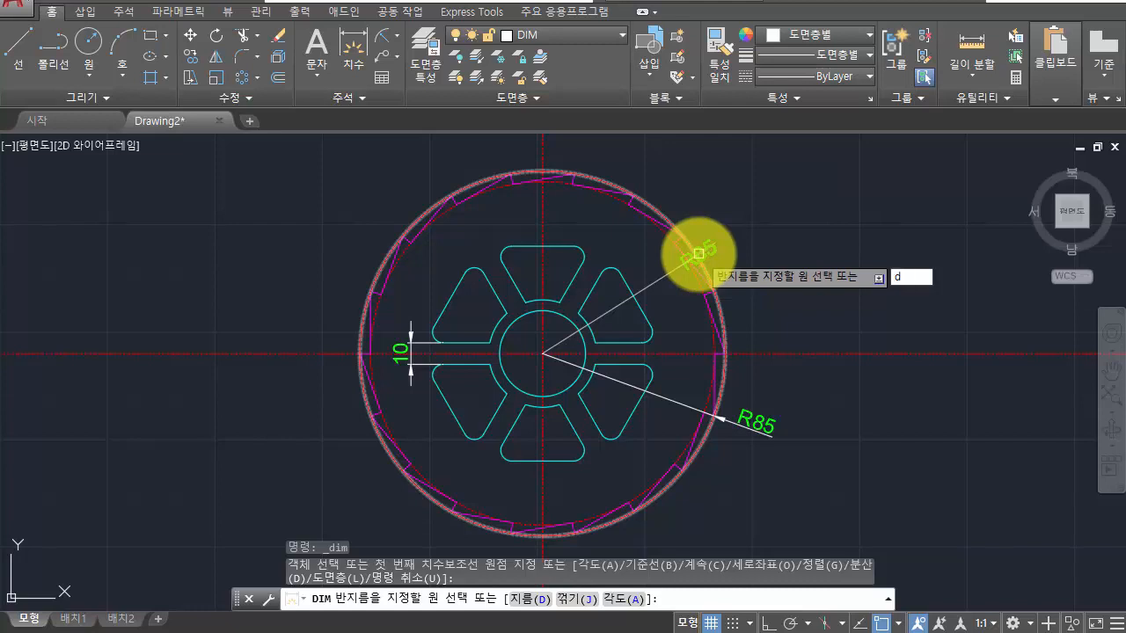
key(Return)
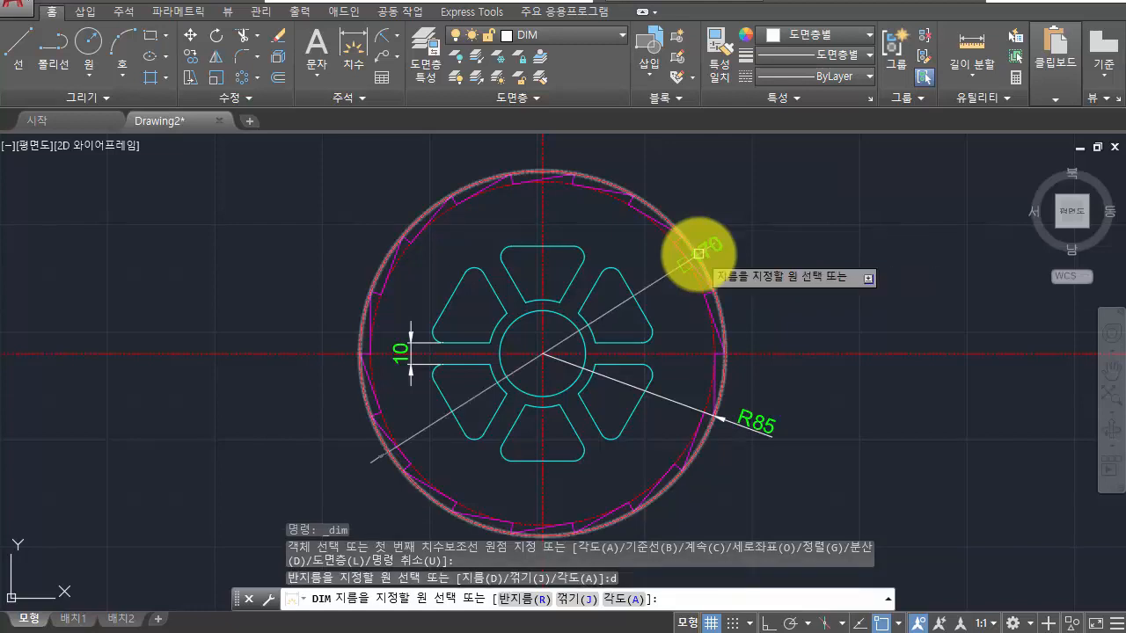
text(r)
key(Return)
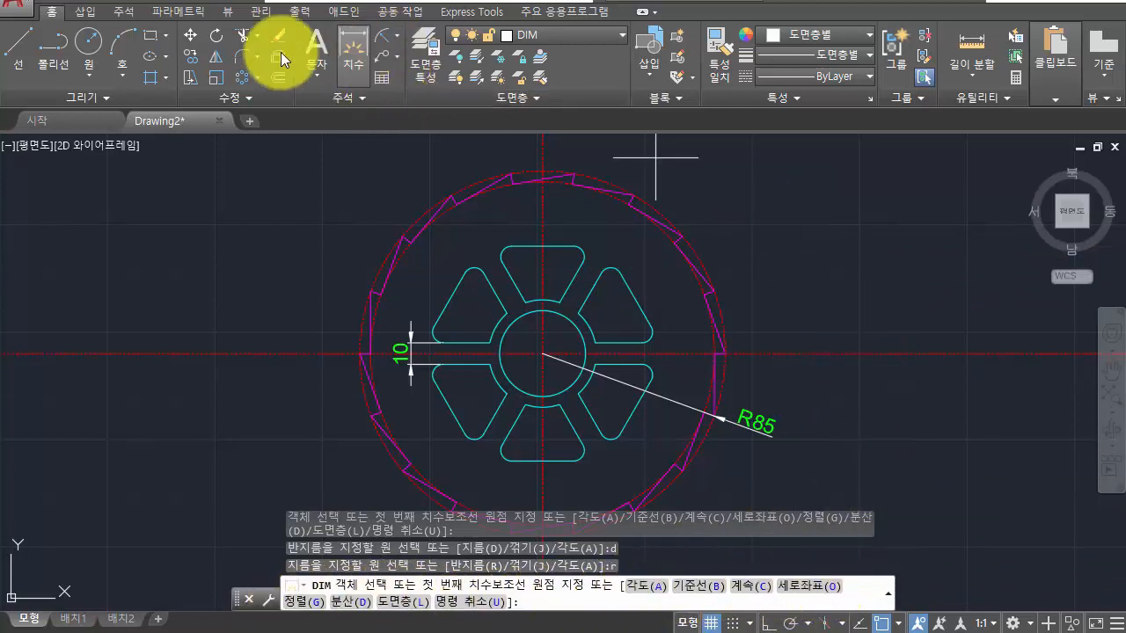
Examine the available annotation dimension types, including linear, radius, diameter, continue and baseline, and the general dimension tool.
click(334, 97)
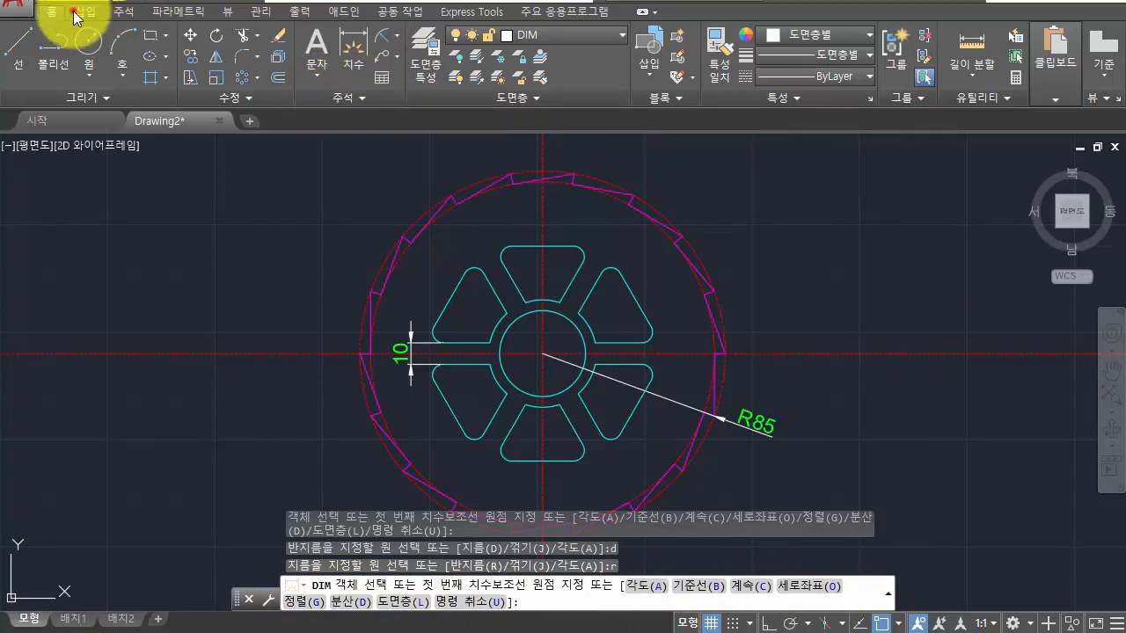
click(116, 13)
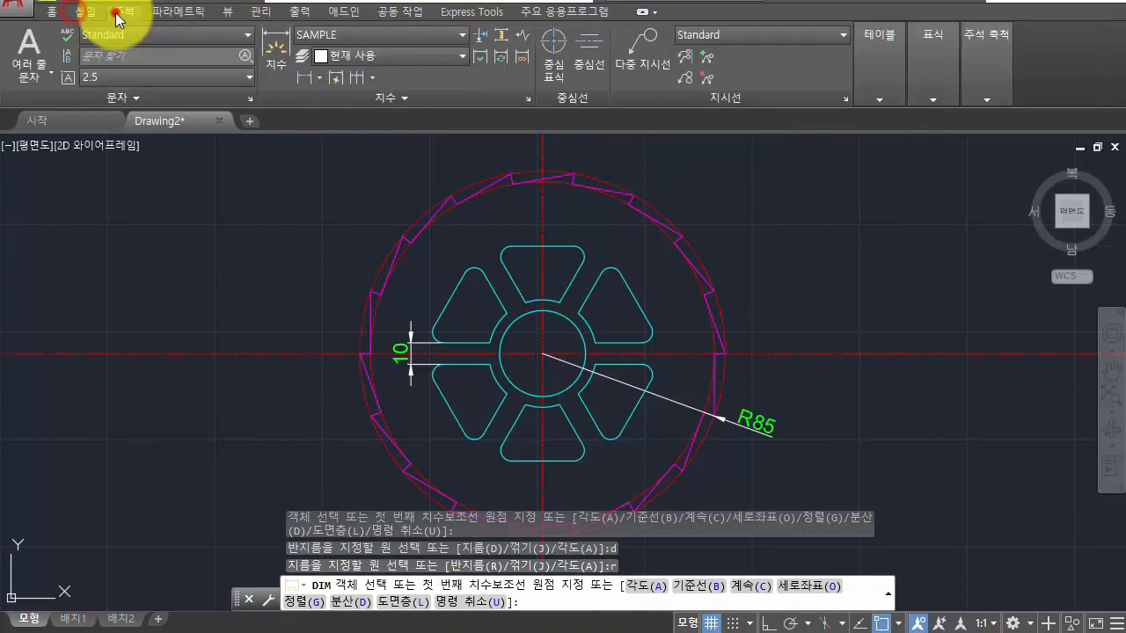
click(372, 75)
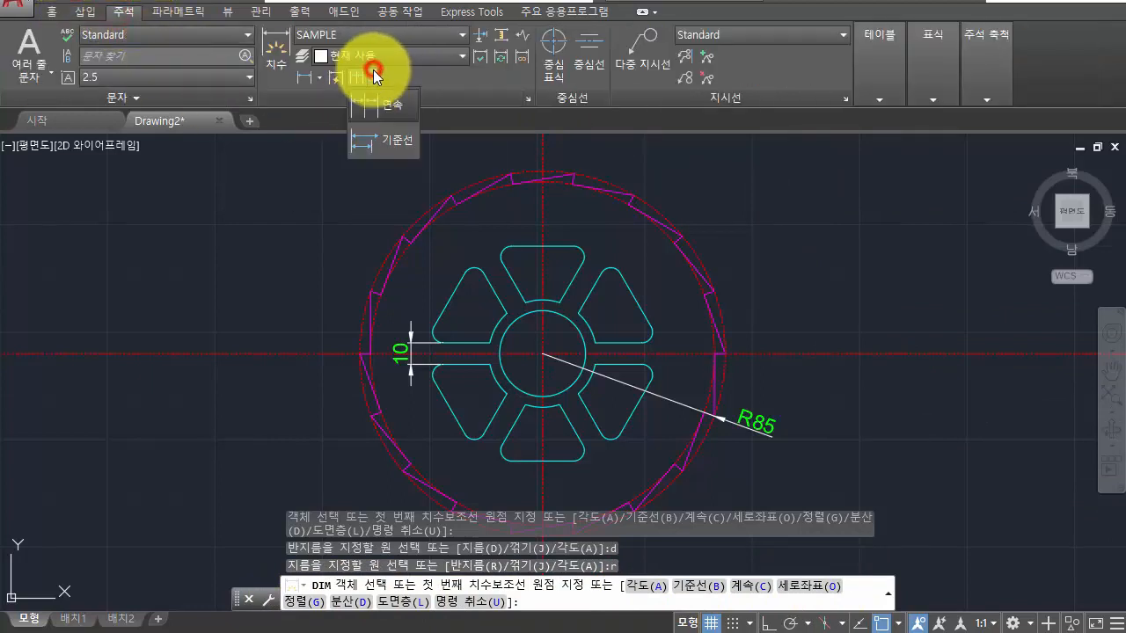
click(314, 76)
click(319, 77)
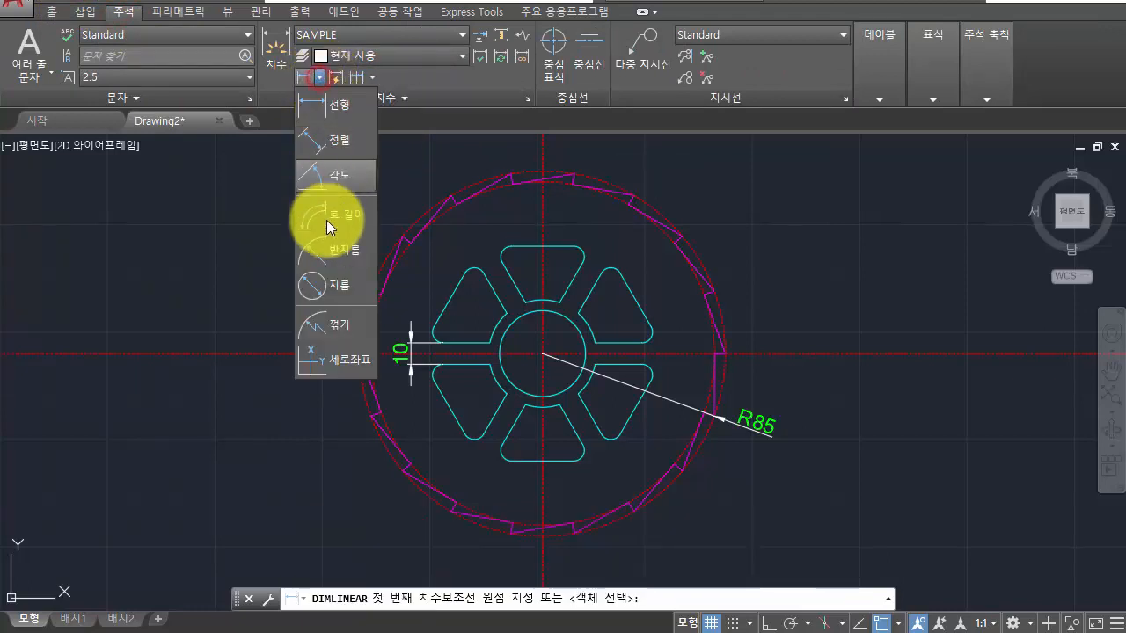
click(176, 205)
click(273, 57)
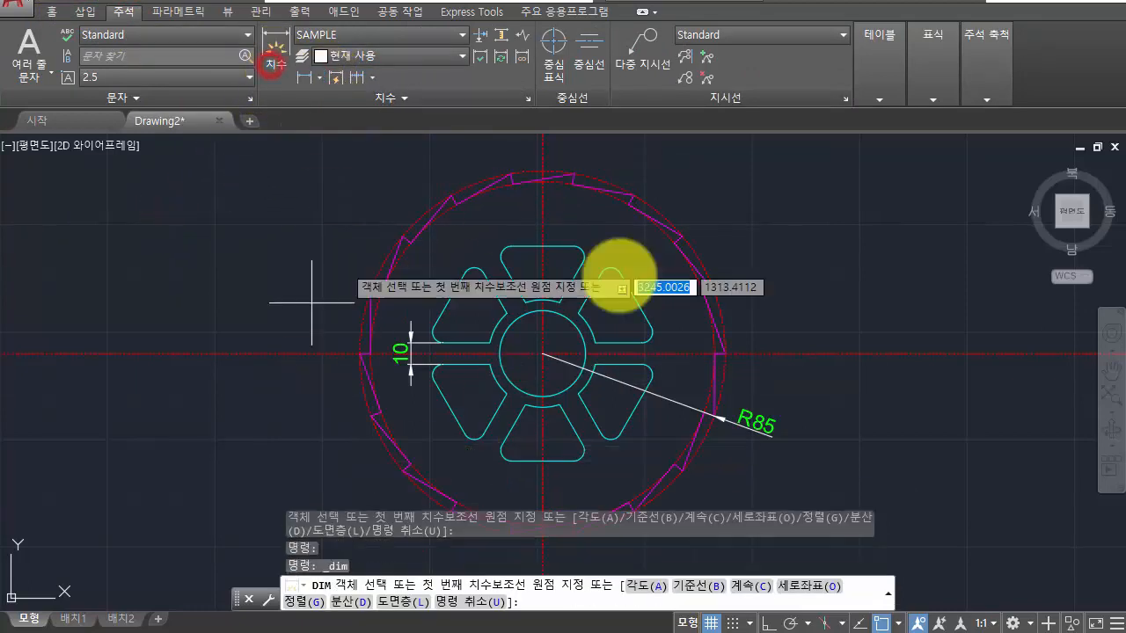
click(56, 12)
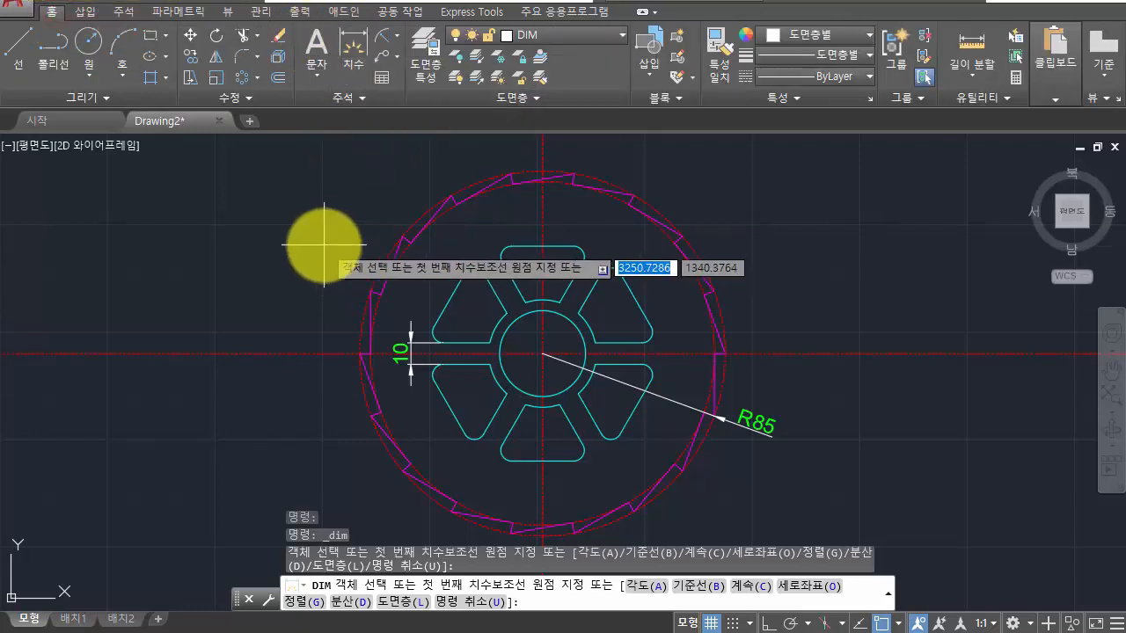
Use the DIM command to dimension the lower cutout's height along the vertical centerline, placing the dimension line to the cutout's left.
key(Escape)
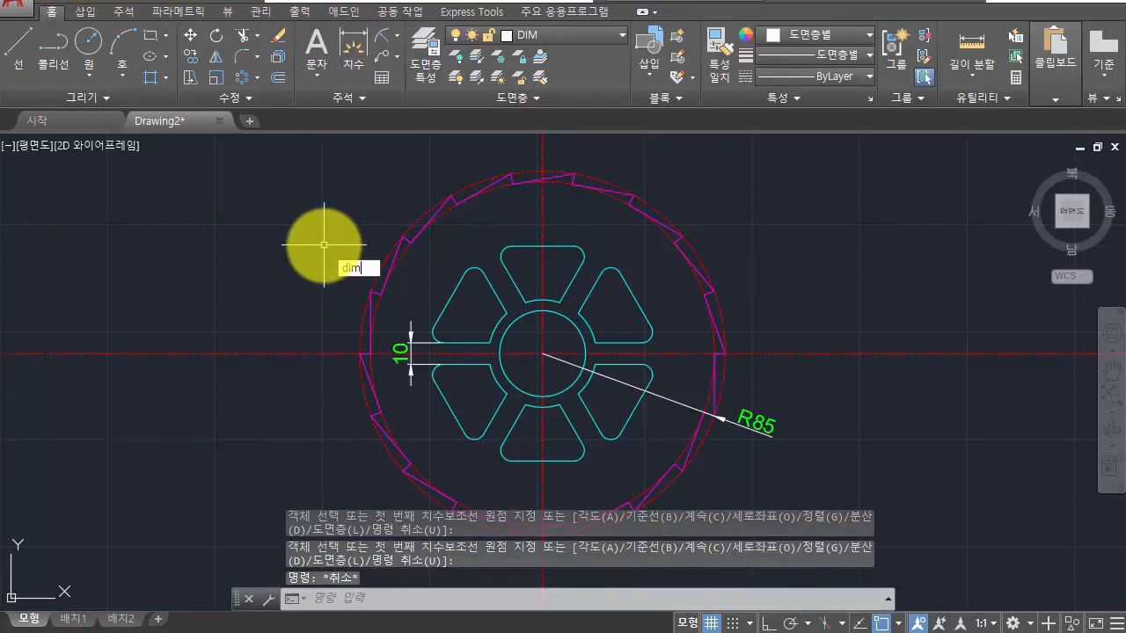
text(dim)
key(Return)
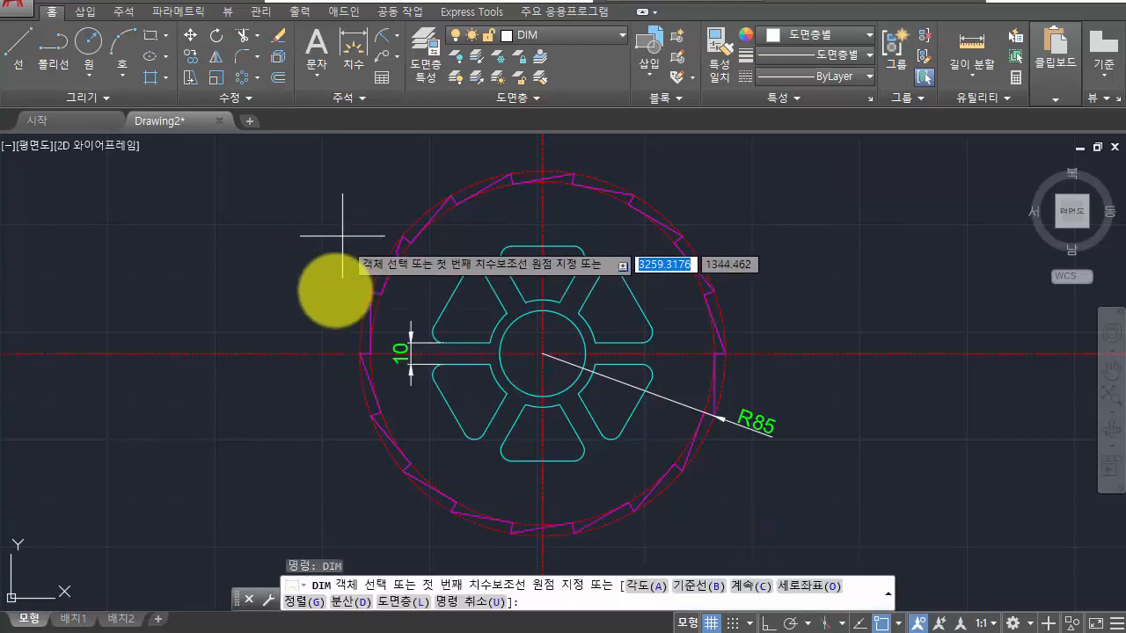
key(Return)
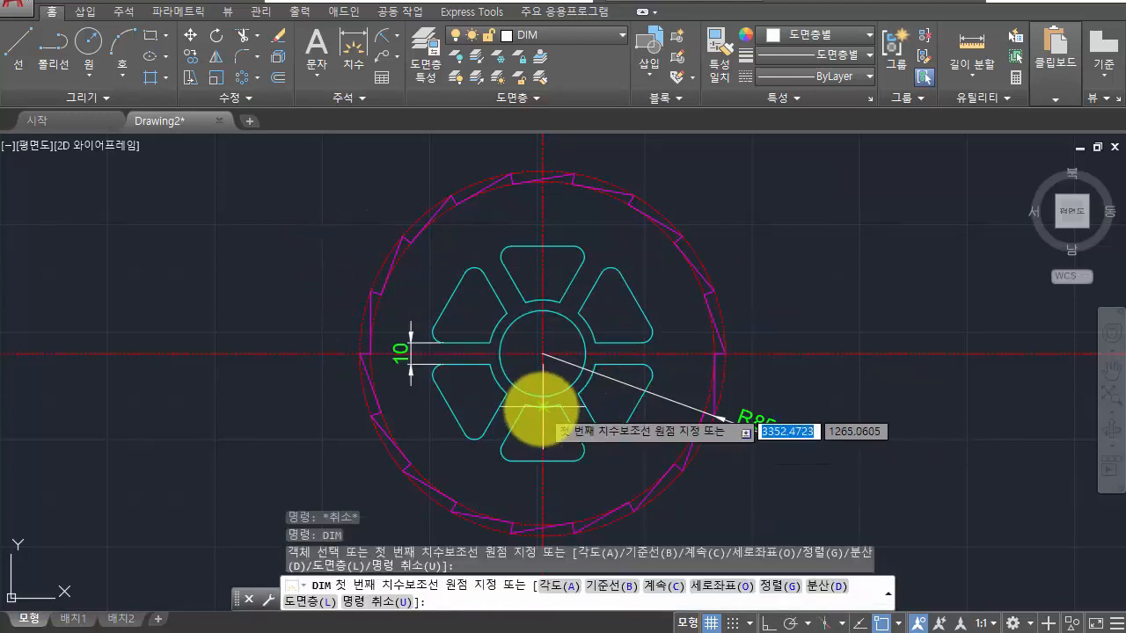
key(Escape)
key(Return)
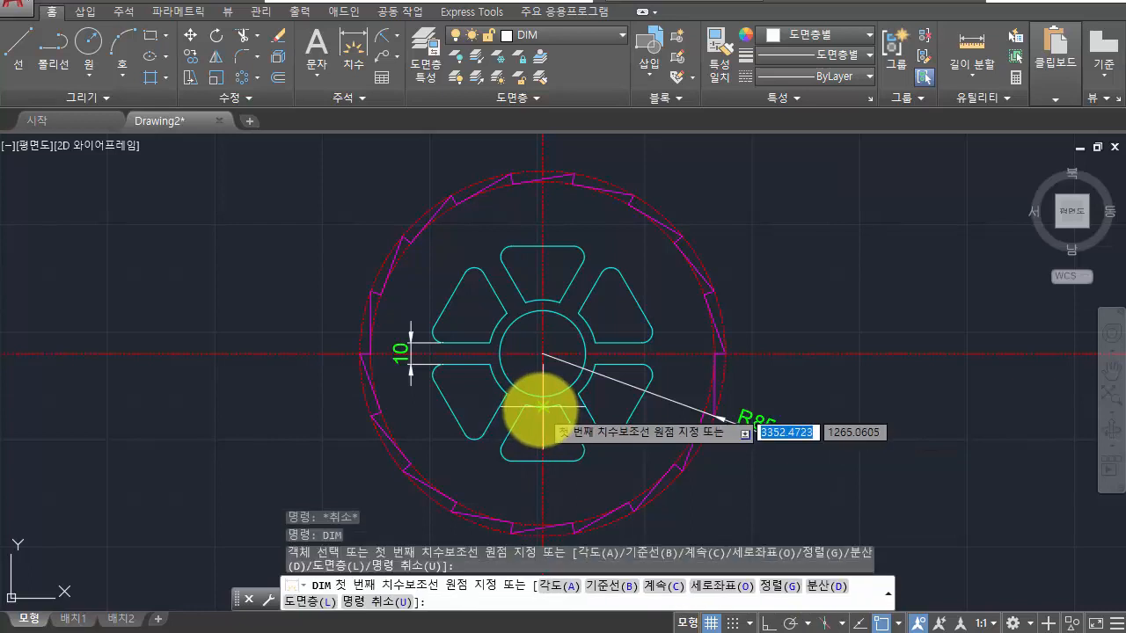
key(Return)
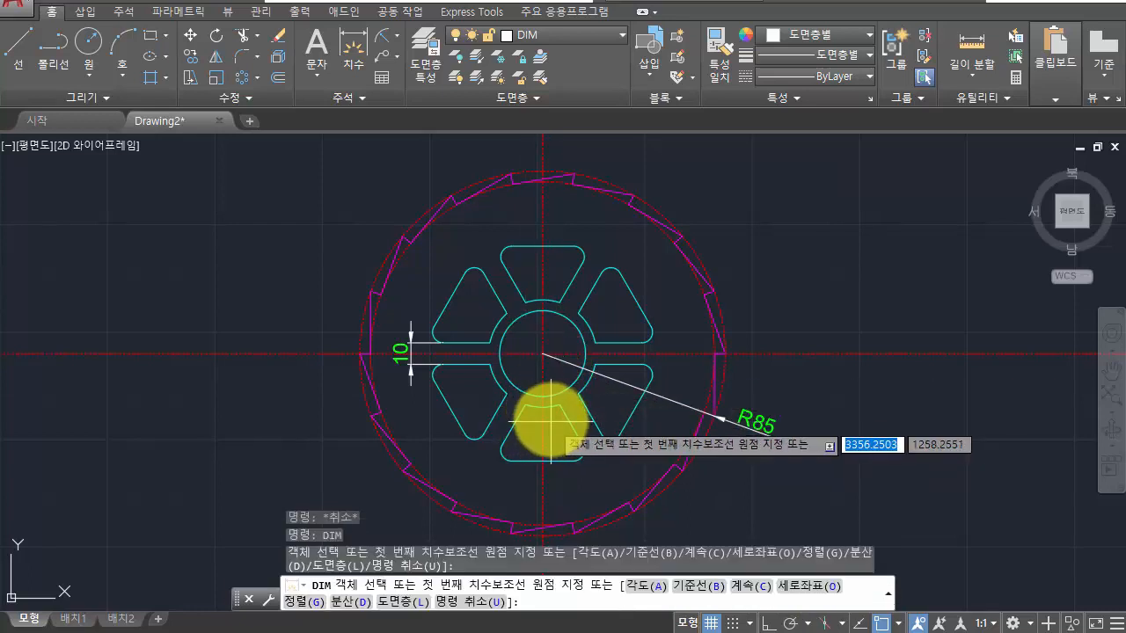
click(543, 407)
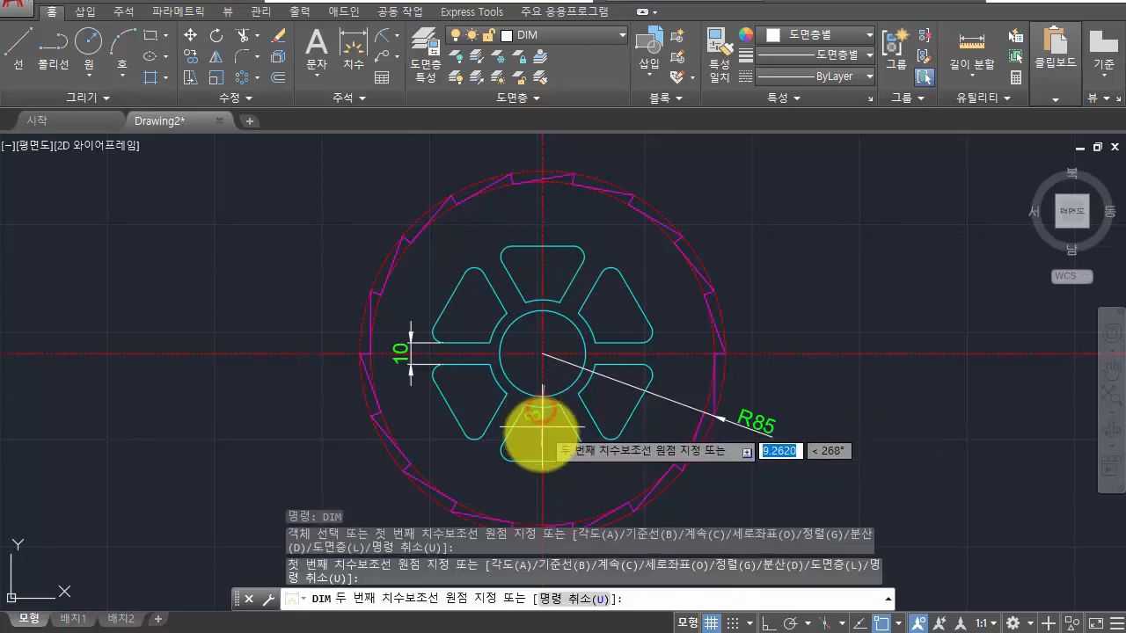
click(543, 460)
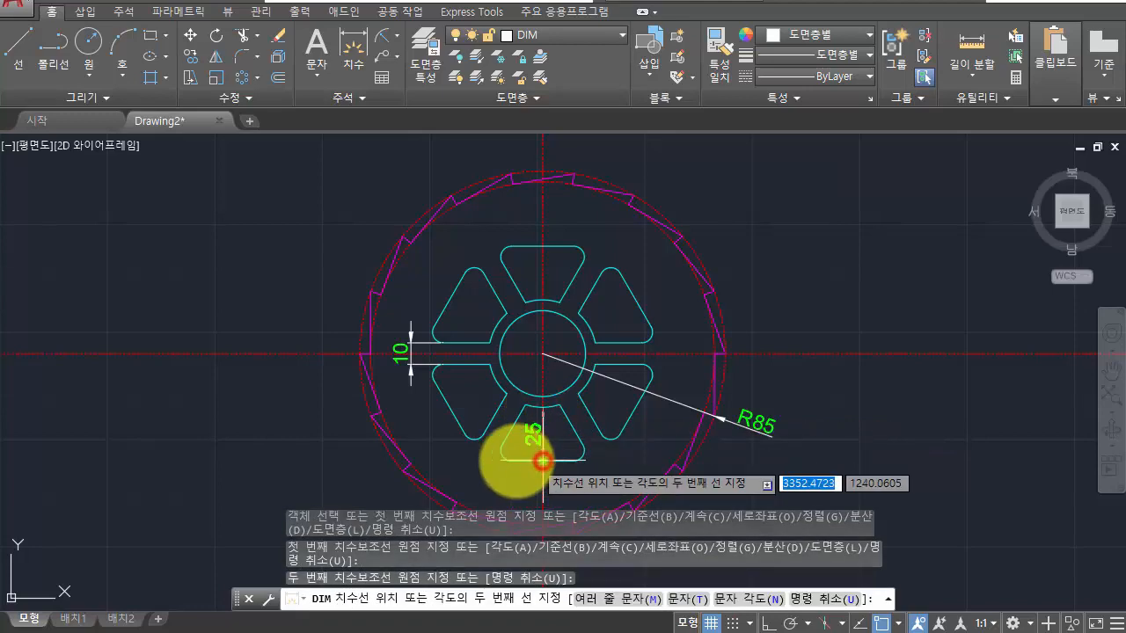
click(483, 470)
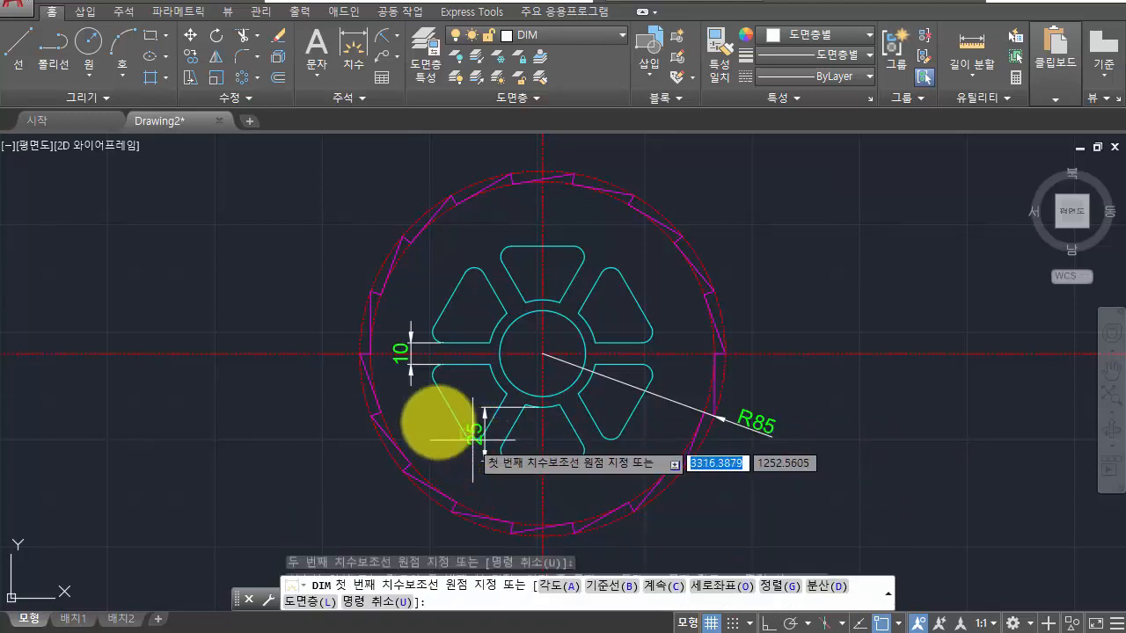
Add a radius dimension to the inner dashed circle at the lower right and an angular dimension between adjacent short tooth edges above the horizontal centerline.
click(677, 453)
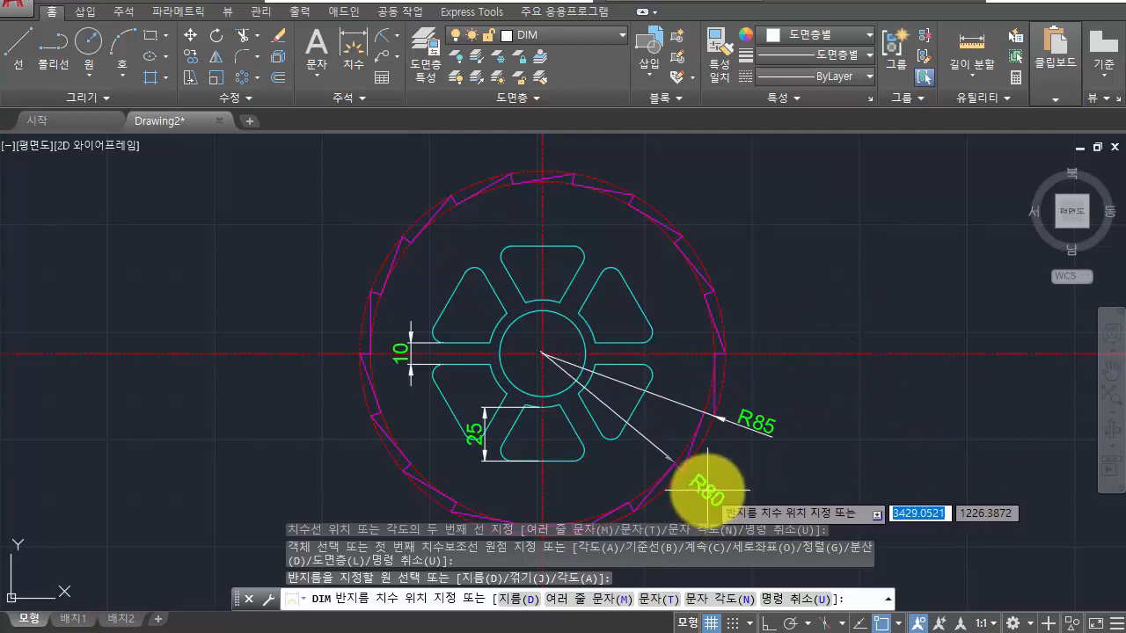
click(707, 490)
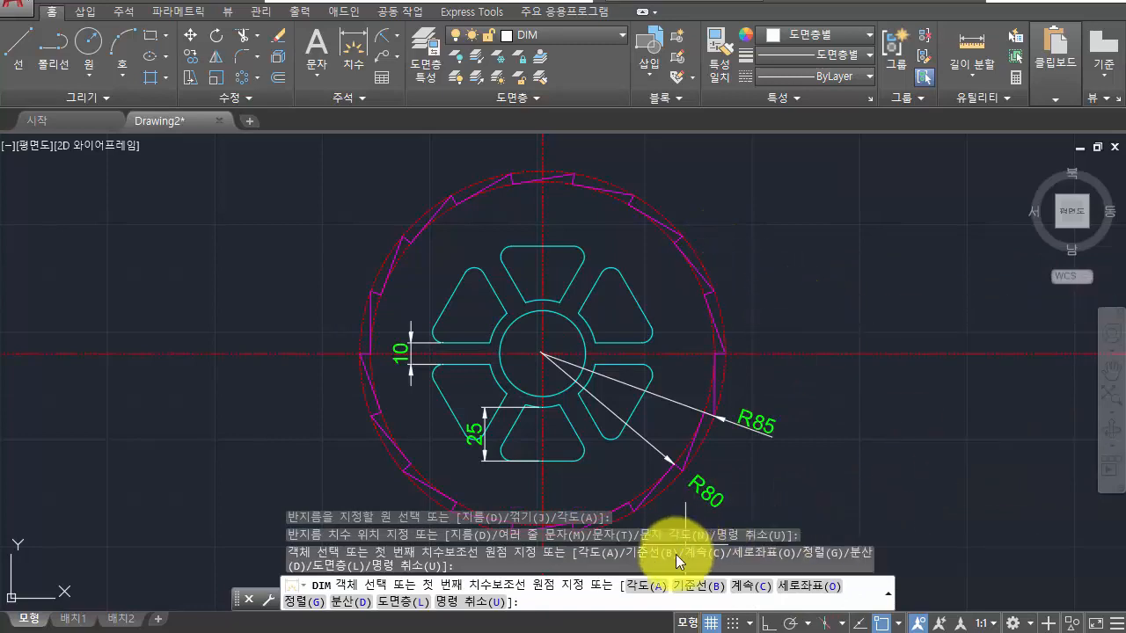
click(643, 588)
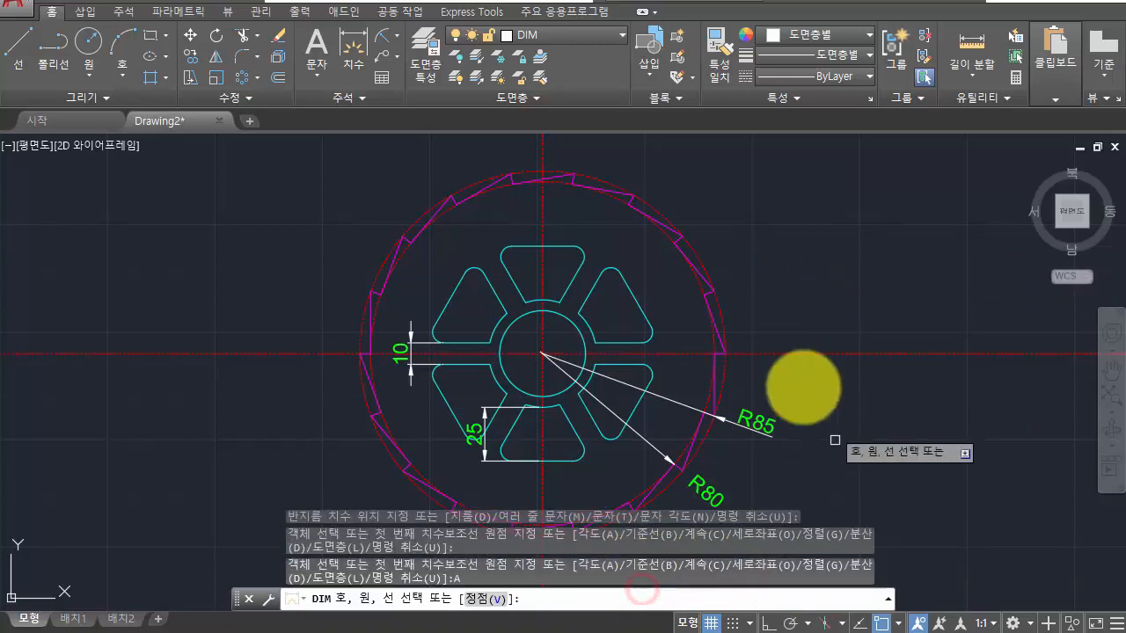
scroll(708, 291, up, 4)
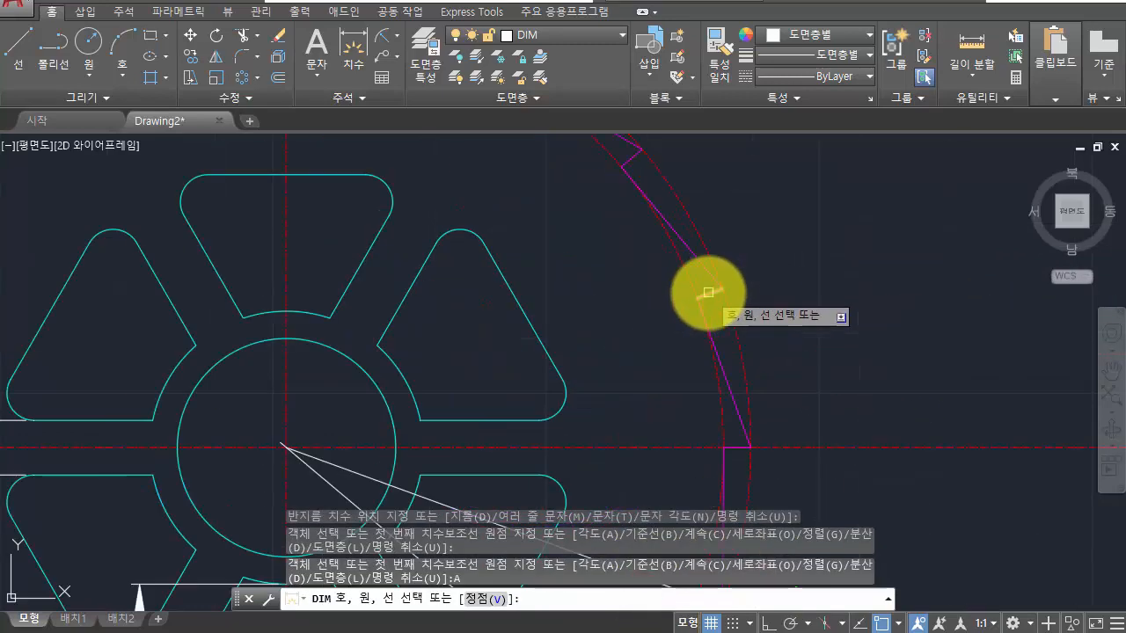
click(709, 295)
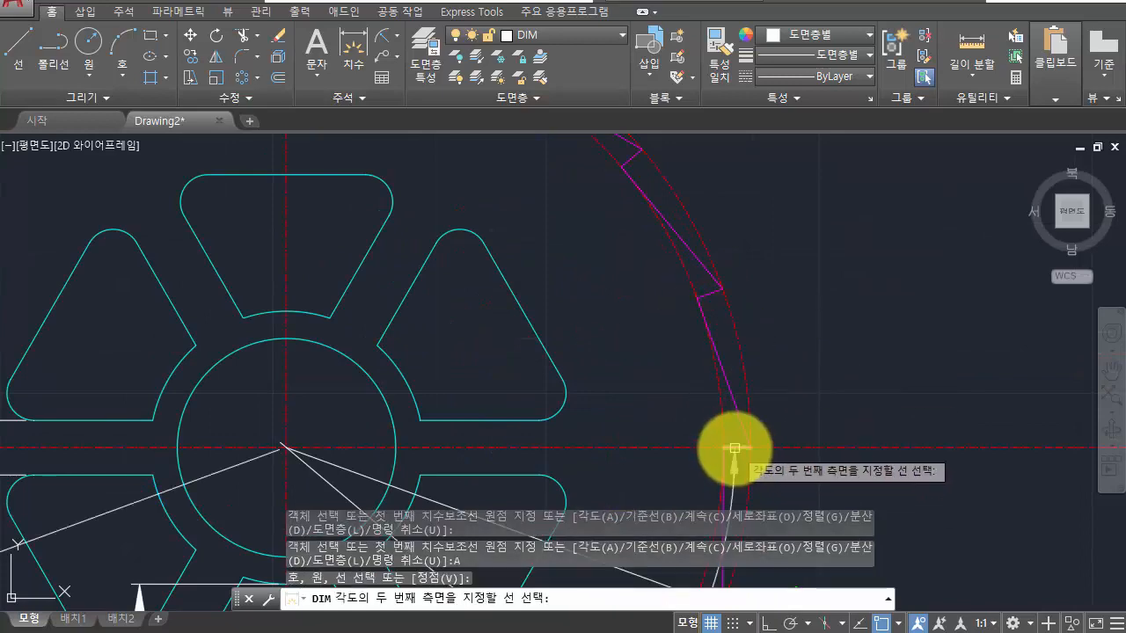
click(734, 448)
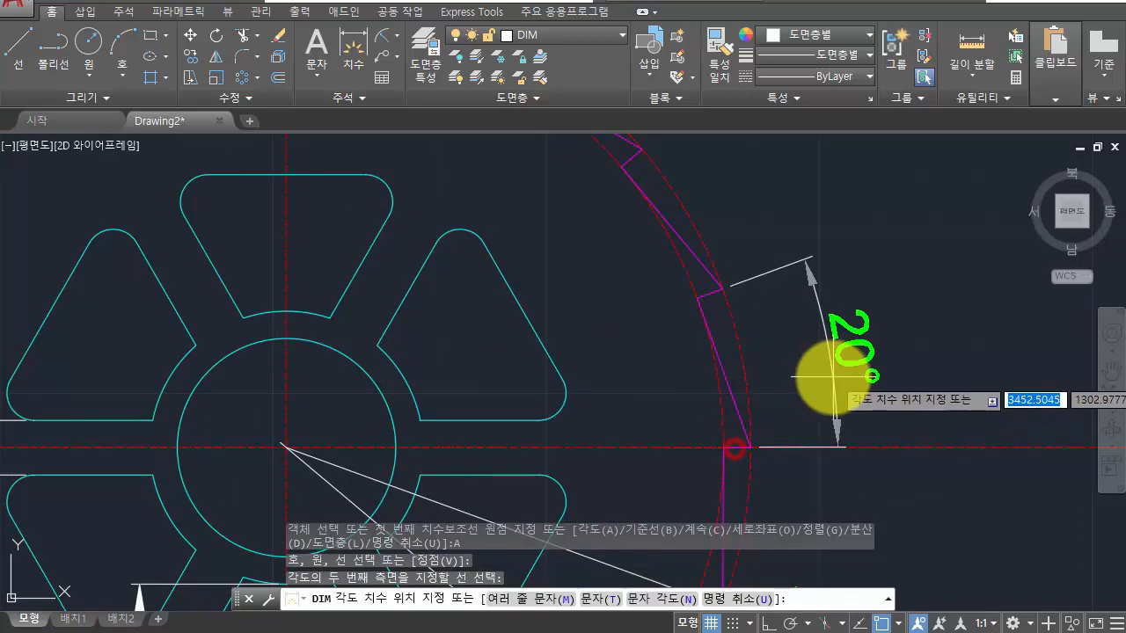
click(942, 308)
scroll(819, 329, down, 4)
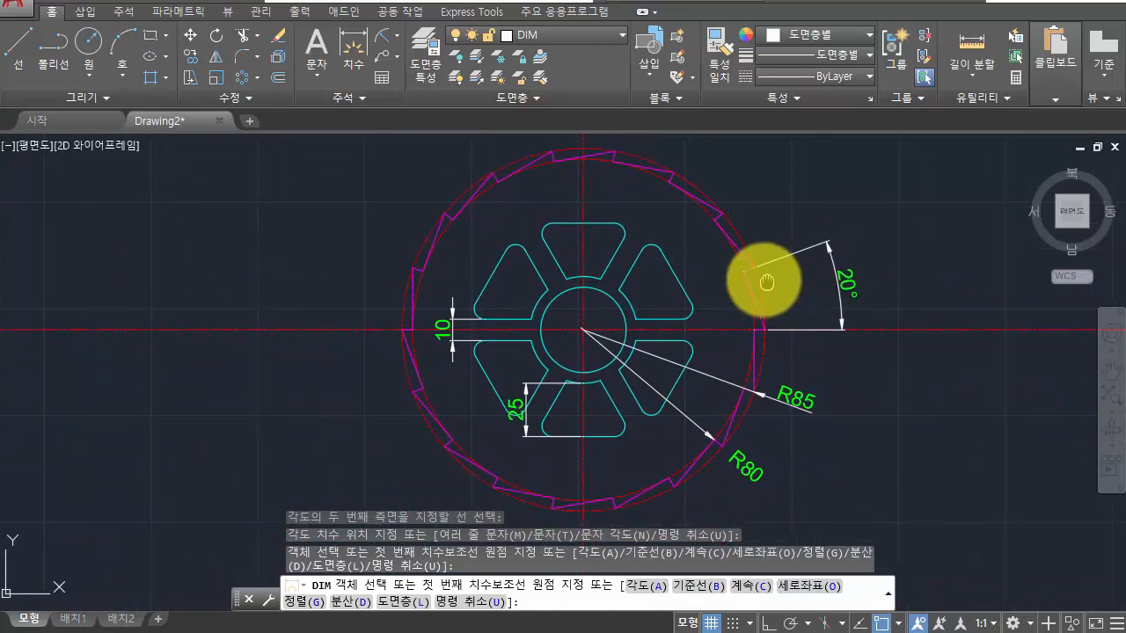
Add a radius dimension to the rounded outer corner of the lower-right cutout, placing its text just below the corner.
scroll(598, 413, up, 4)
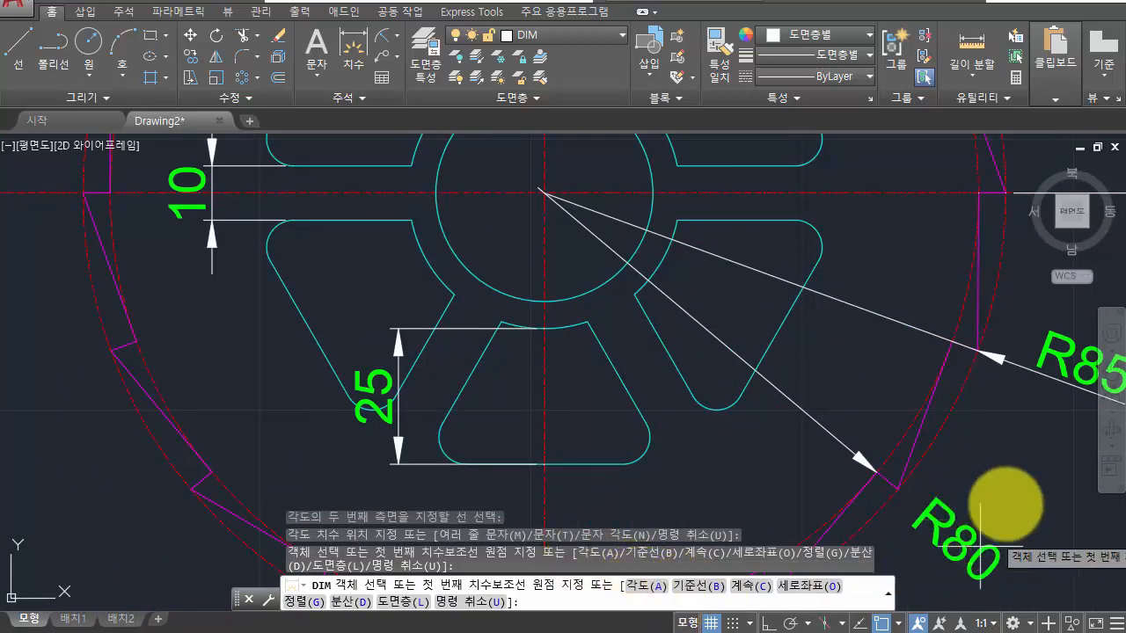
middle_drag(998, 464, 906, 393)
scroll(904, 392, down, 2)
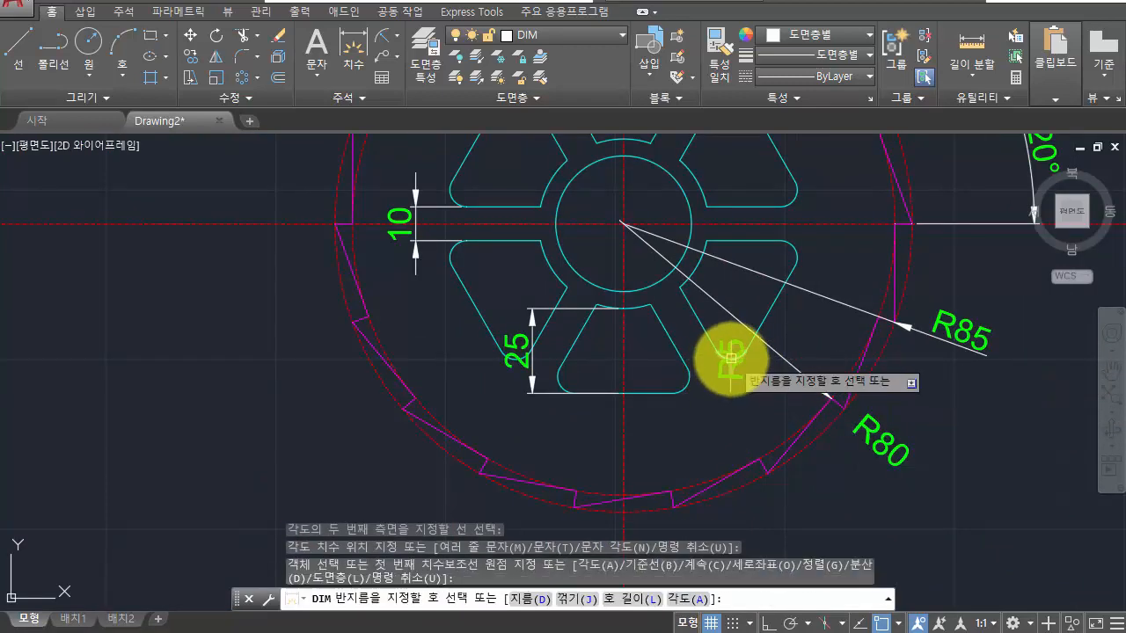
click(731, 358)
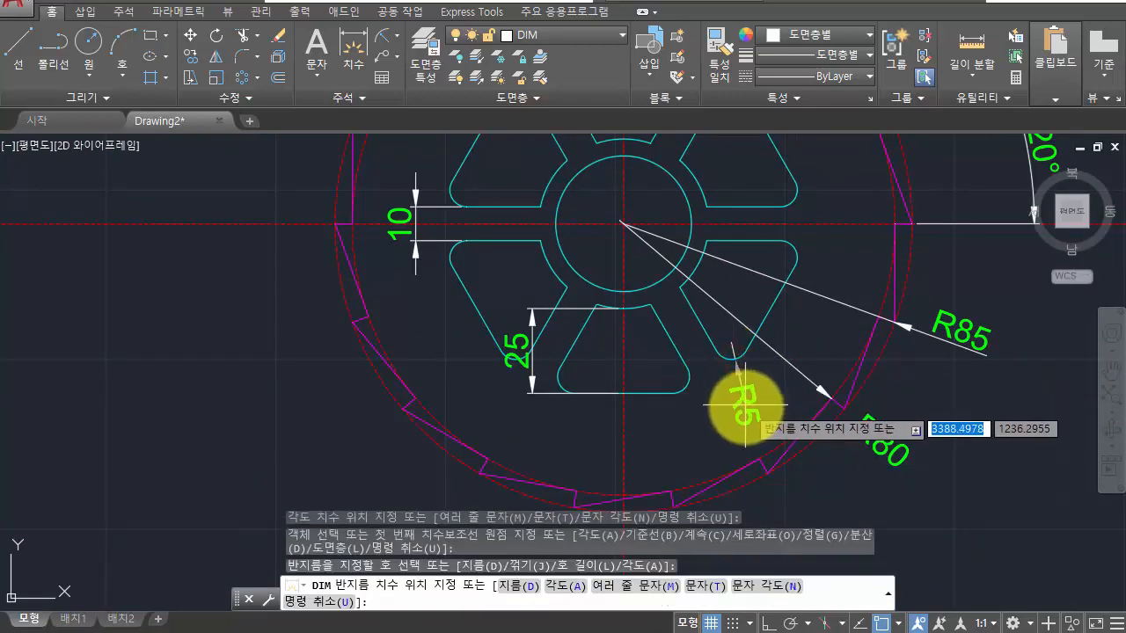
click(748, 417)
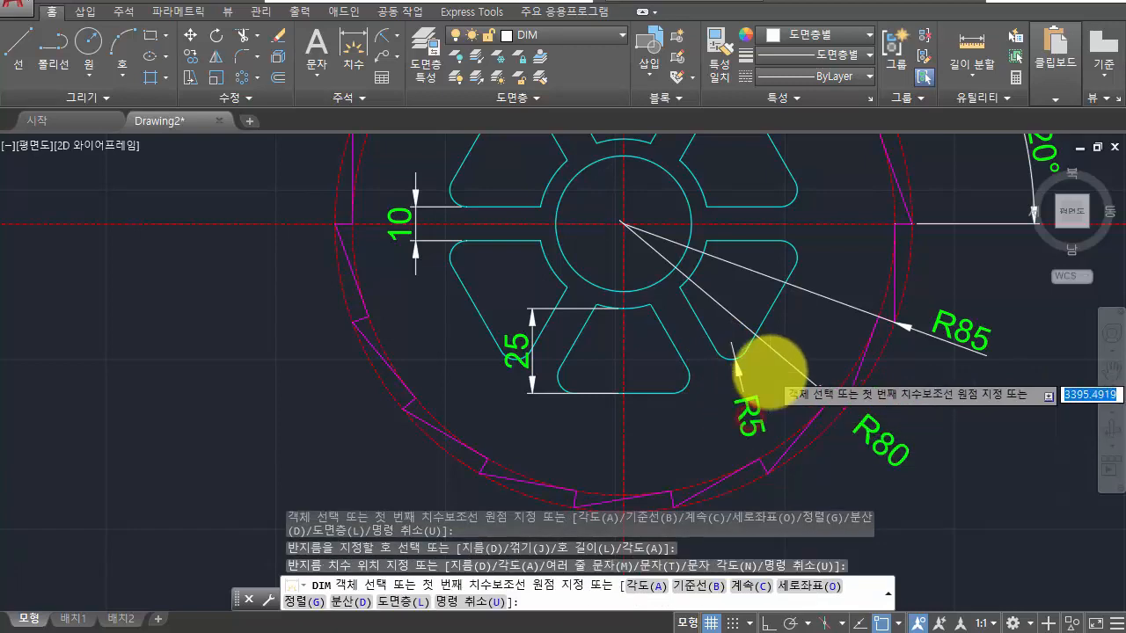
scroll(759, 375, down, 3)
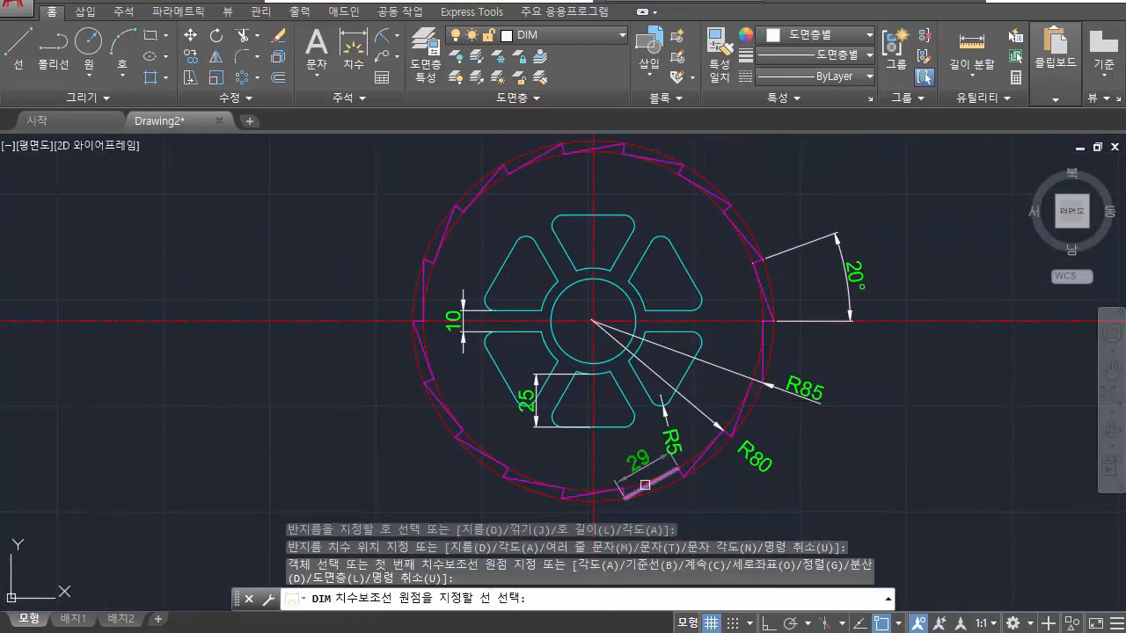
Check the reference drawing in Photos and add a radius dimension to the central circle, placing its text to the upper right.
key(alt+Tab)
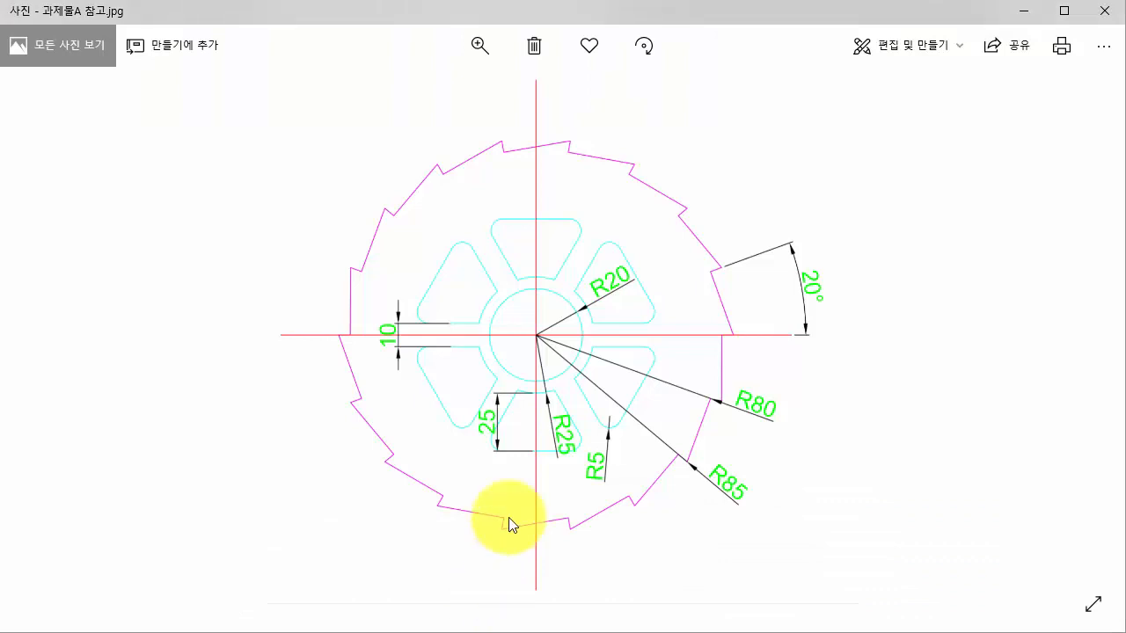
click(564, 438)
click(590, 306)
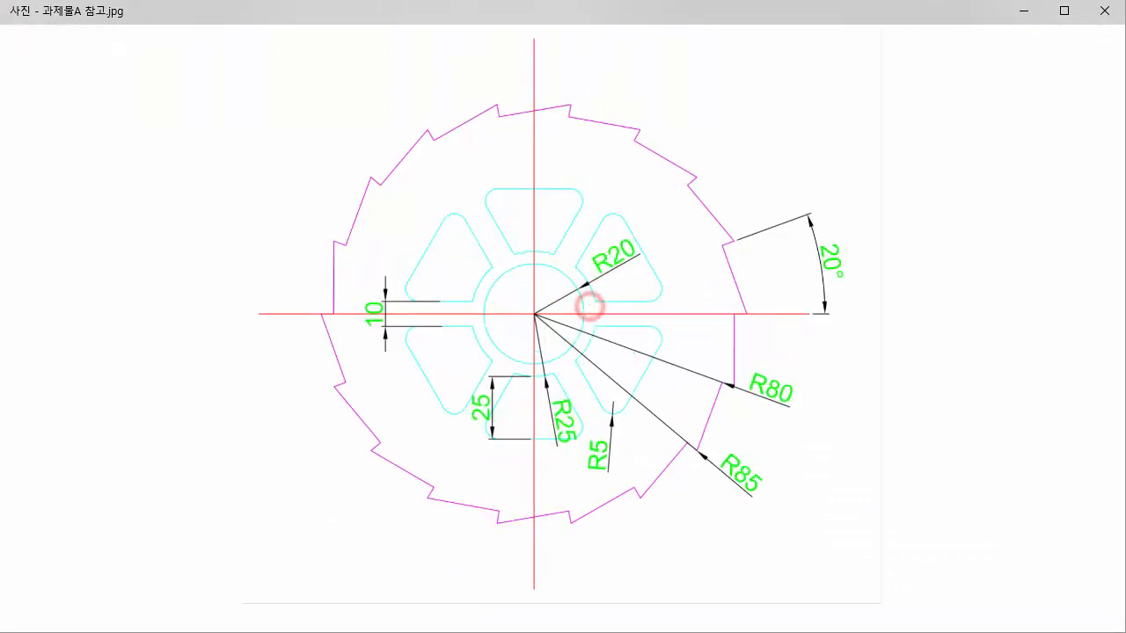
key(alt+Tab)
scroll(656, 264, up, 5)
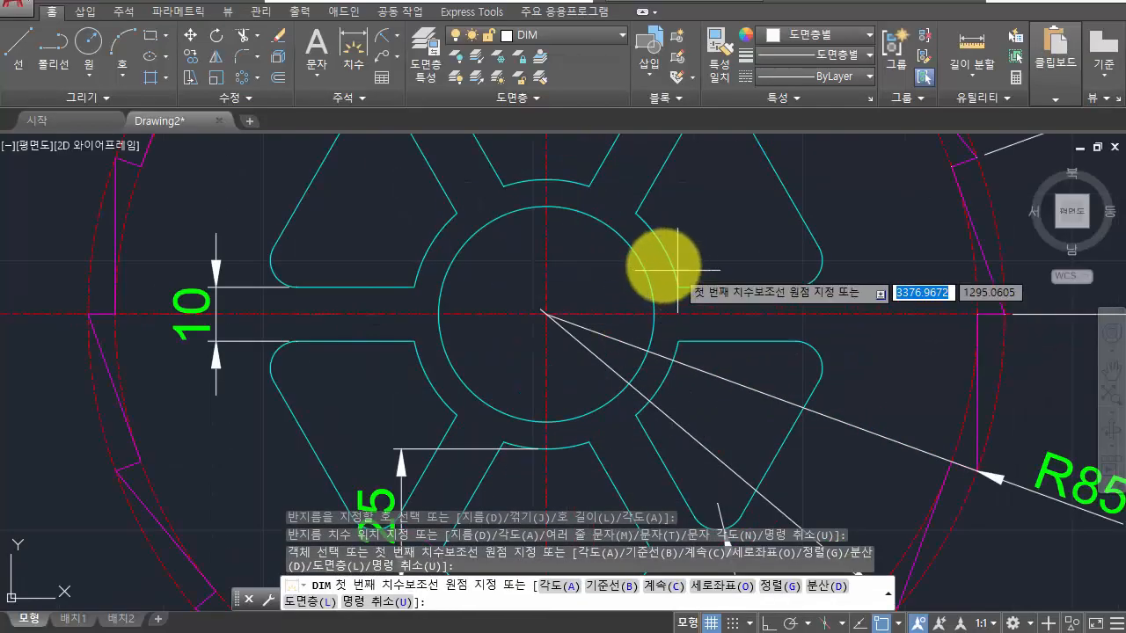
click(640, 261)
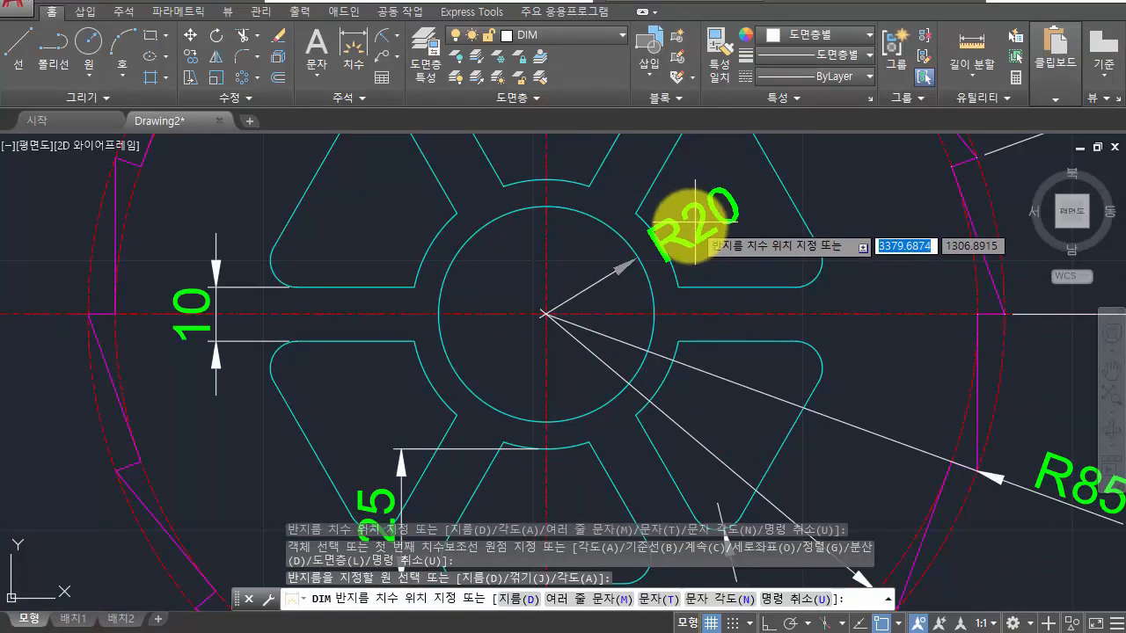
click(689, 226)
Add a radius dimension to the inner arc of the upper-left cutout, placing its text inside that cutout, and finish the DIM command.
middle_drag(610, 458, 613, 390)
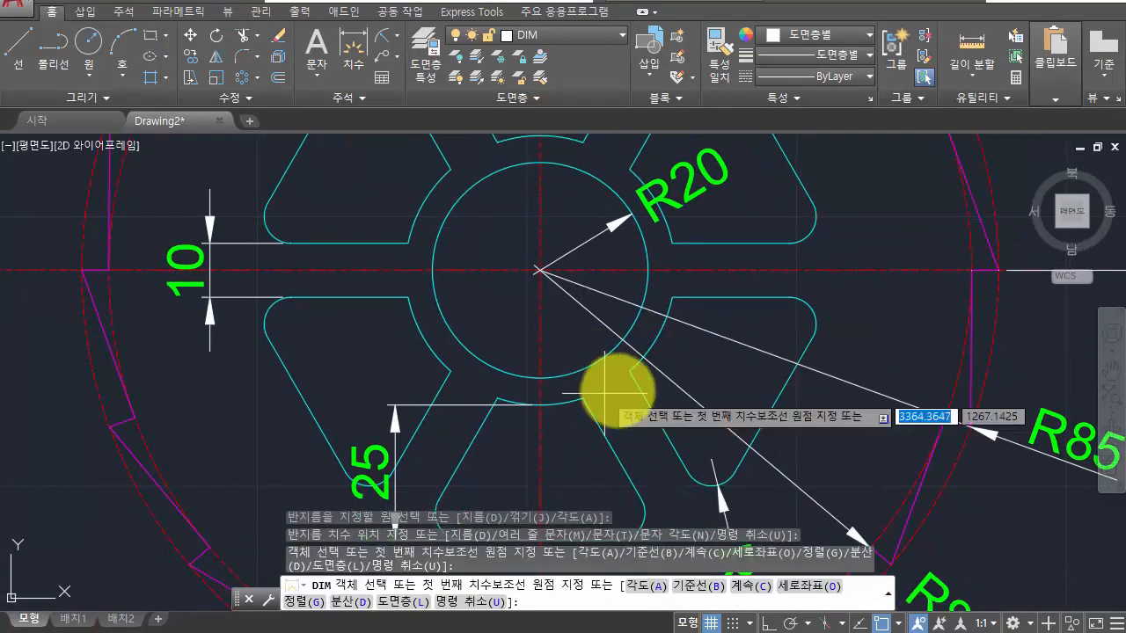
middle_drag(533, 213, 627, 364)
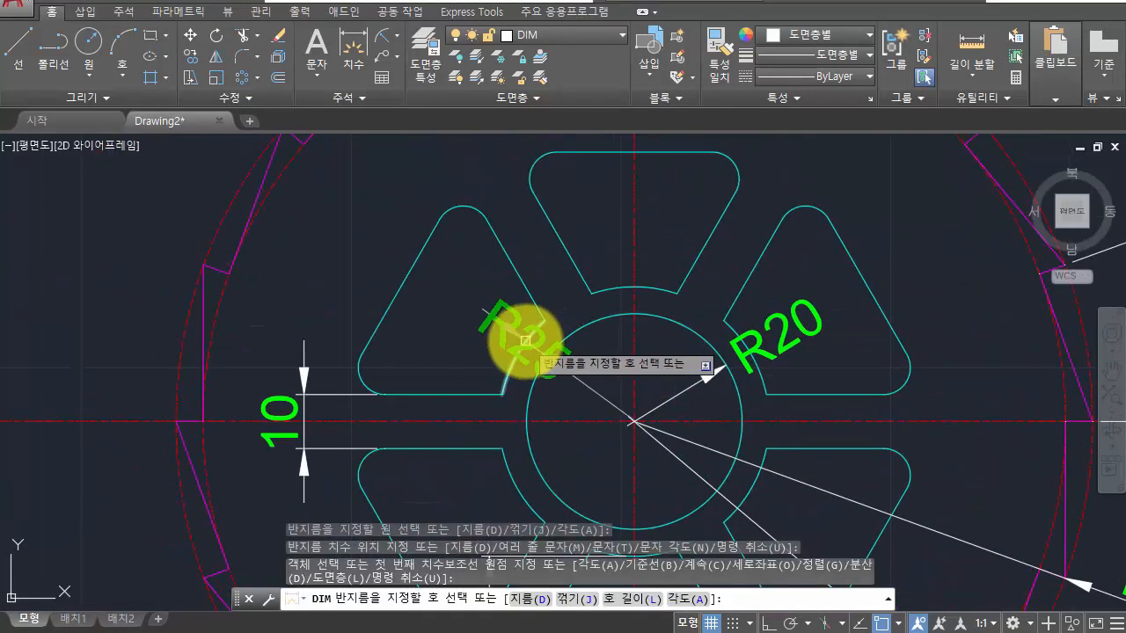
click(504, 348)
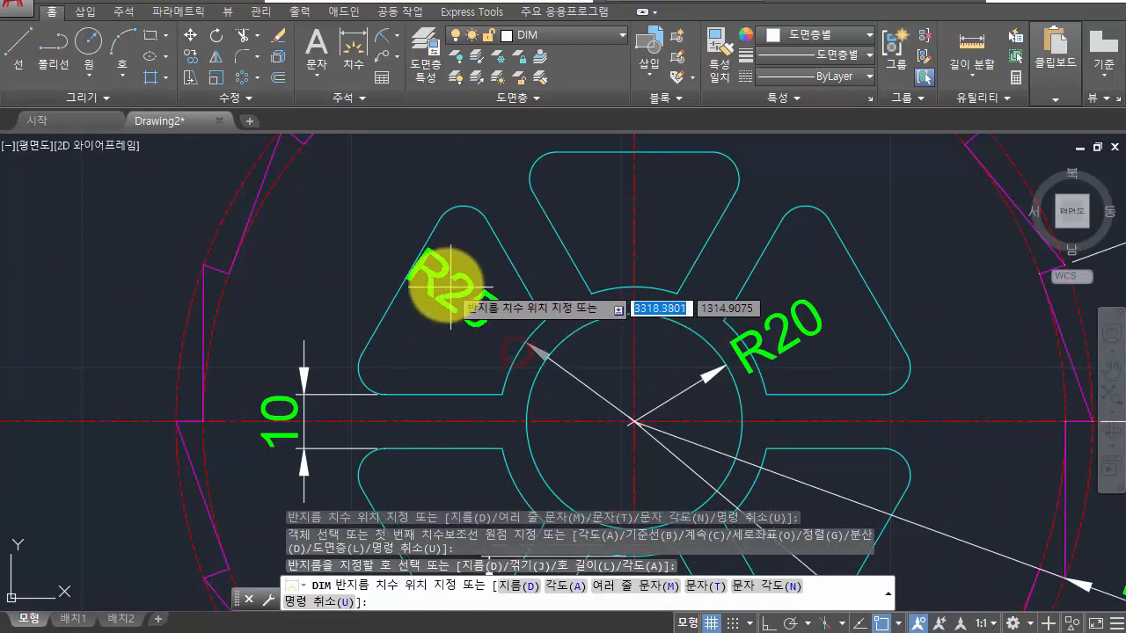
click(464, 344)
scroll(659, 251, down, 5)
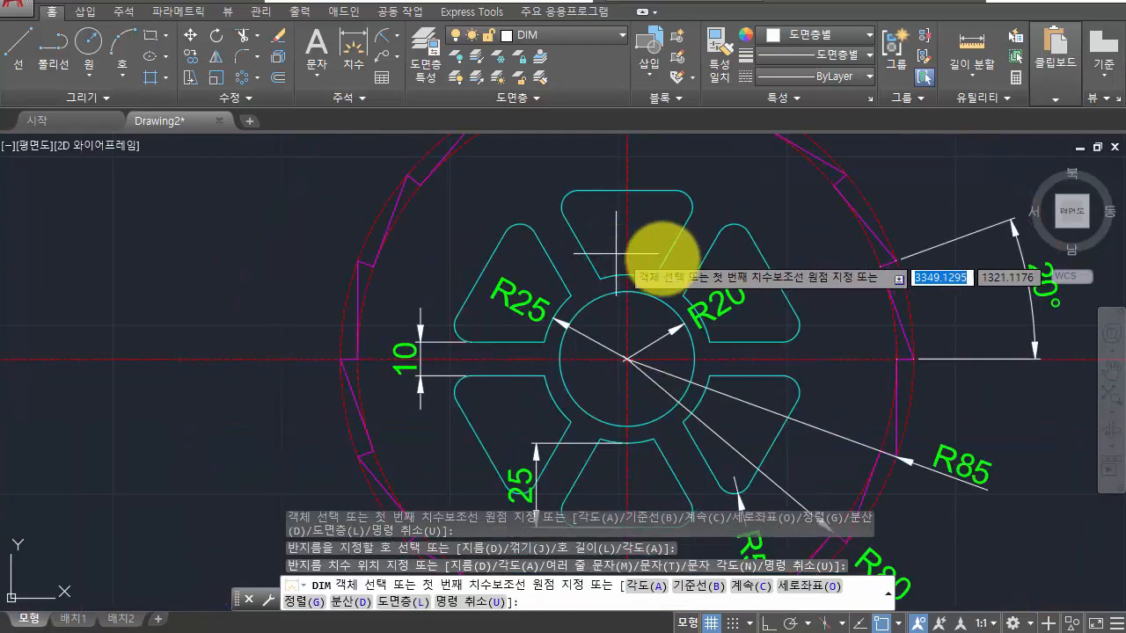
mouse_move(809, 261)
middle_down()
mouse_move(761, 282)
mouse_move(716, 264)
mouse_move(709, 305)
middle_up()
key(Return)
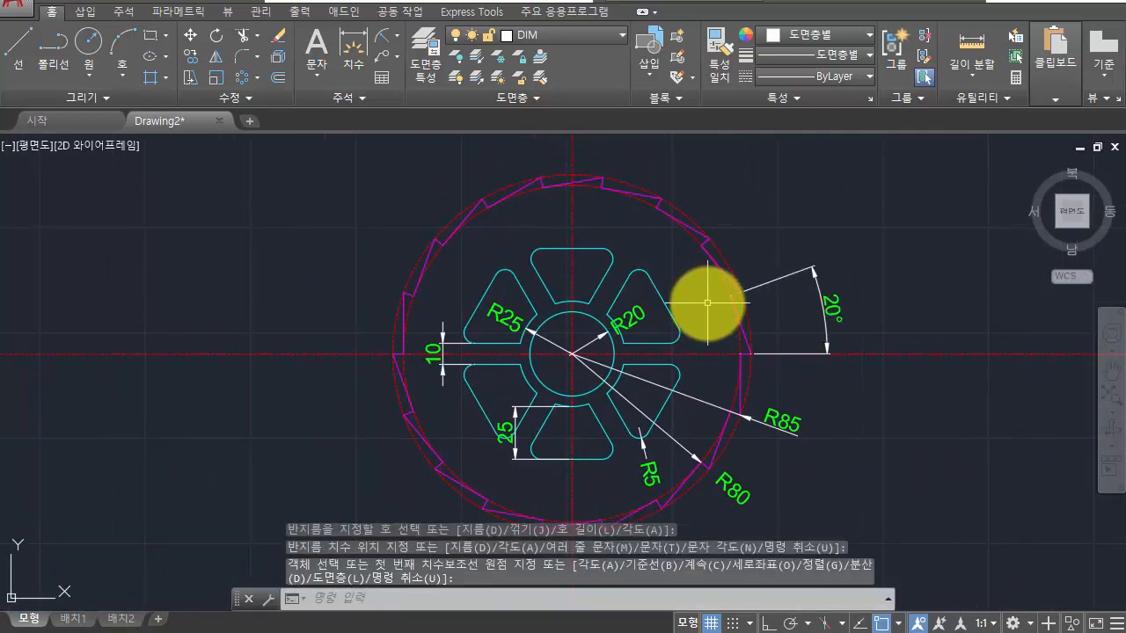
Delete the inner and outer dashed construction circles around the toothed outline.
scroll(699, 211, down, 3)
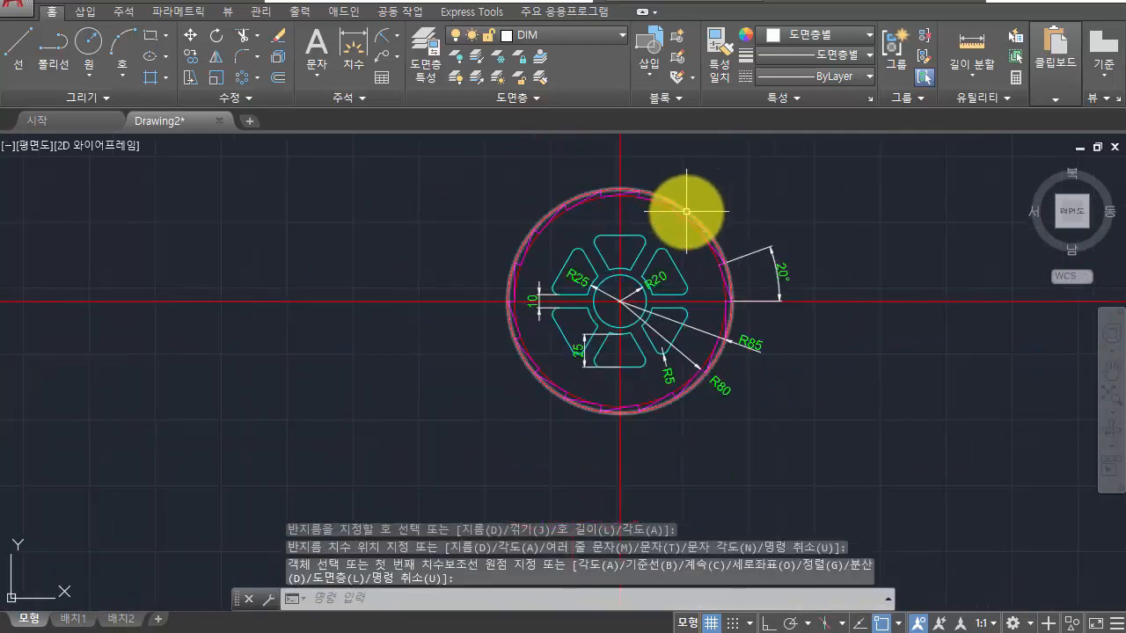
scroll(685, 207, up, 4)
click(684, 209)
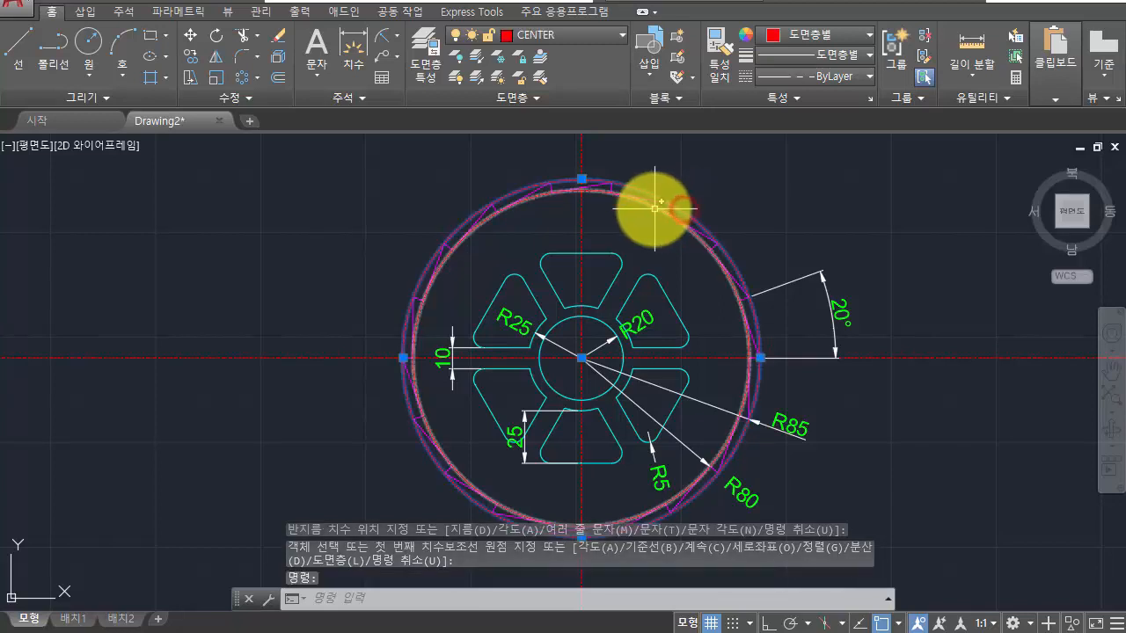
click(651, 206)
key(Delete)
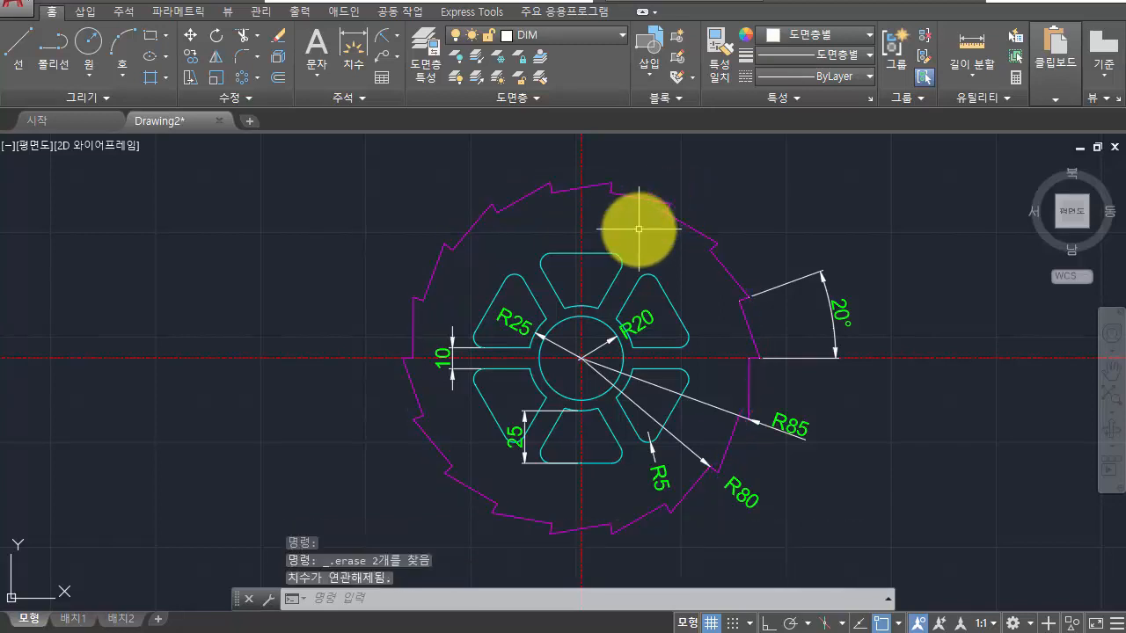
Draw a circle of radius about 142 centred on the centreline intersection, large enough to enclose the toothed outline and the 20° dimension.
scroll(685, 239, down, 3)
middle_drag(762, 267, 731, 329)
middle_drag(819, 296, 785, 282)
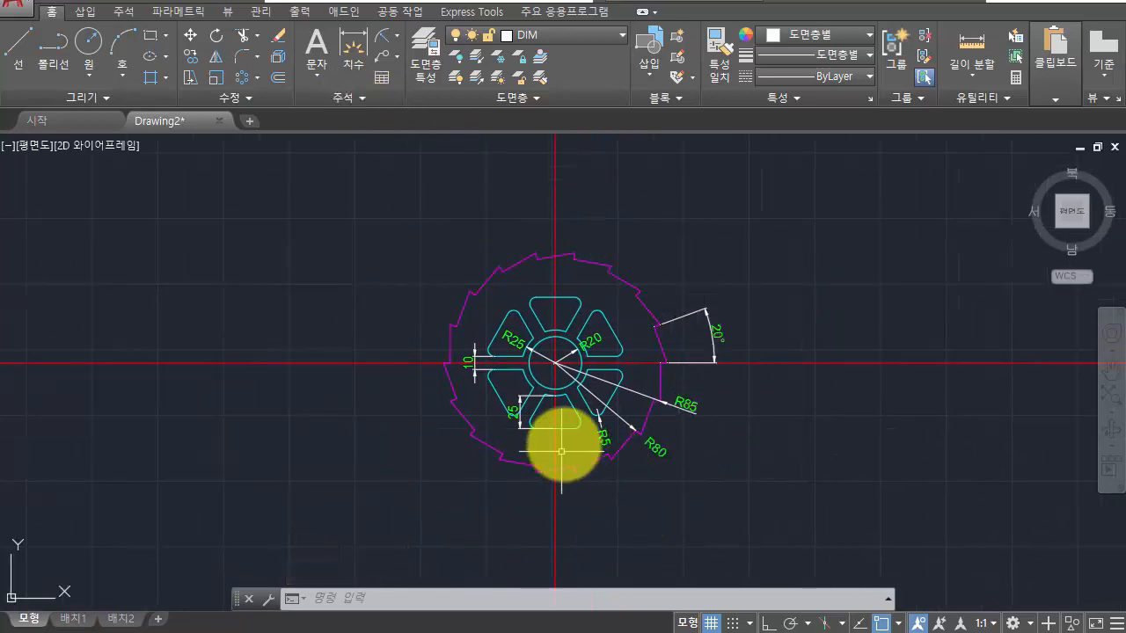
scroll(538, 349, up, 4)
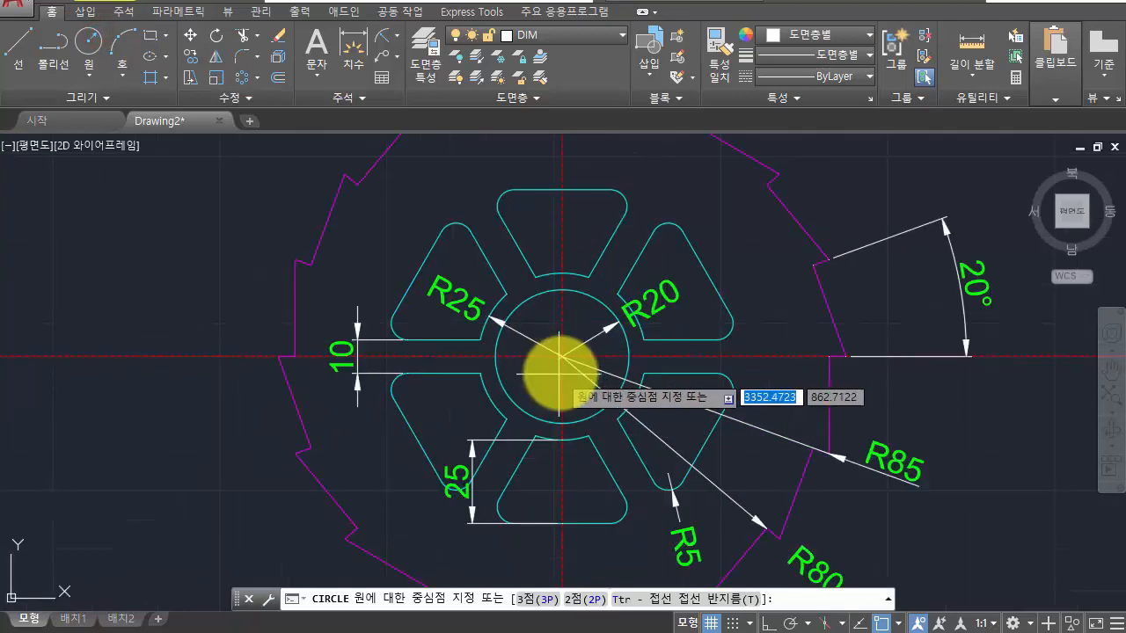
scroll(559, 358, up, 10)
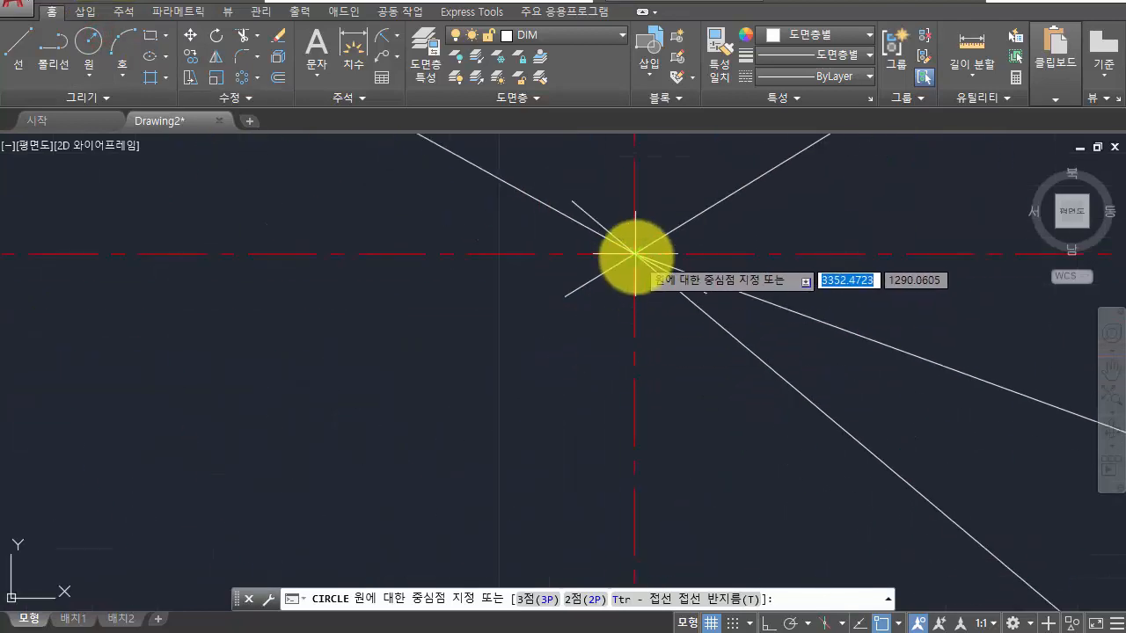
click(634, 254)
scroll(686, 360, down, 8)
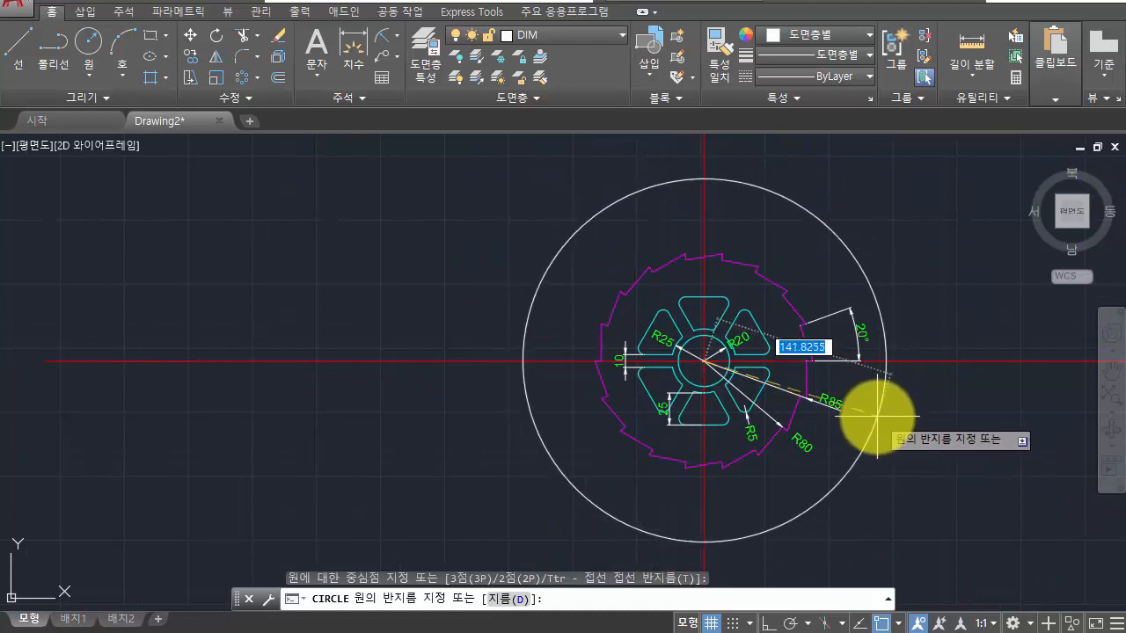
click(866, 413)
scroll(841, 352, up, 3)
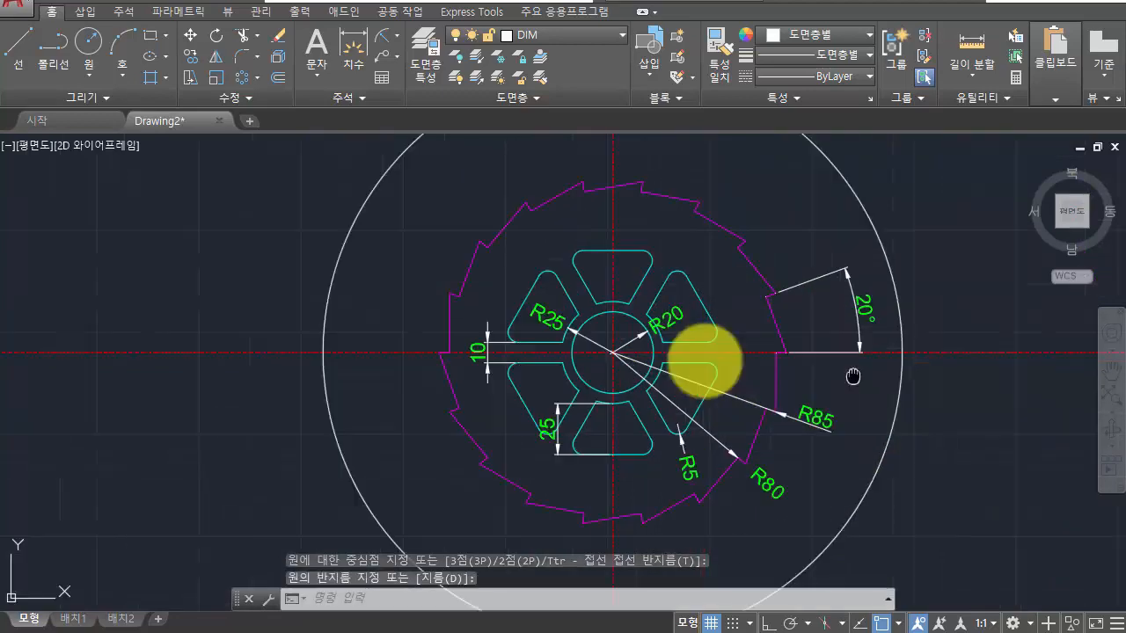
Trim the horizontal and vertical centrelines on all four sides outside the large white circle, using that circle as the cutting edge.
click(243, 40)
click(616, 165)
scroll(636, 262, down, 4)
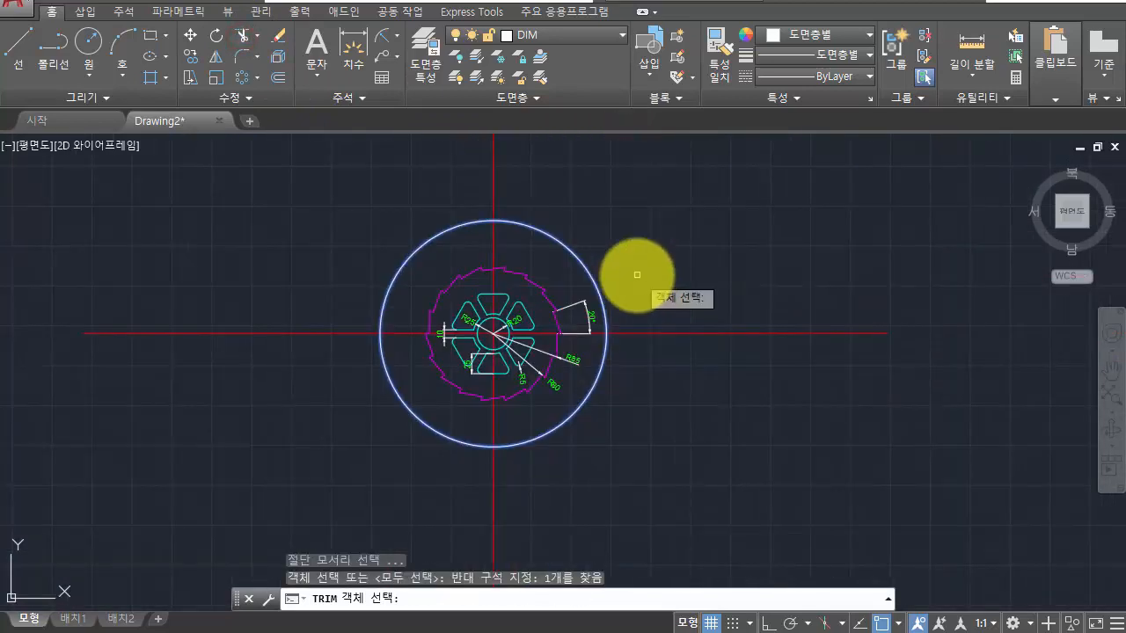
key(Return)
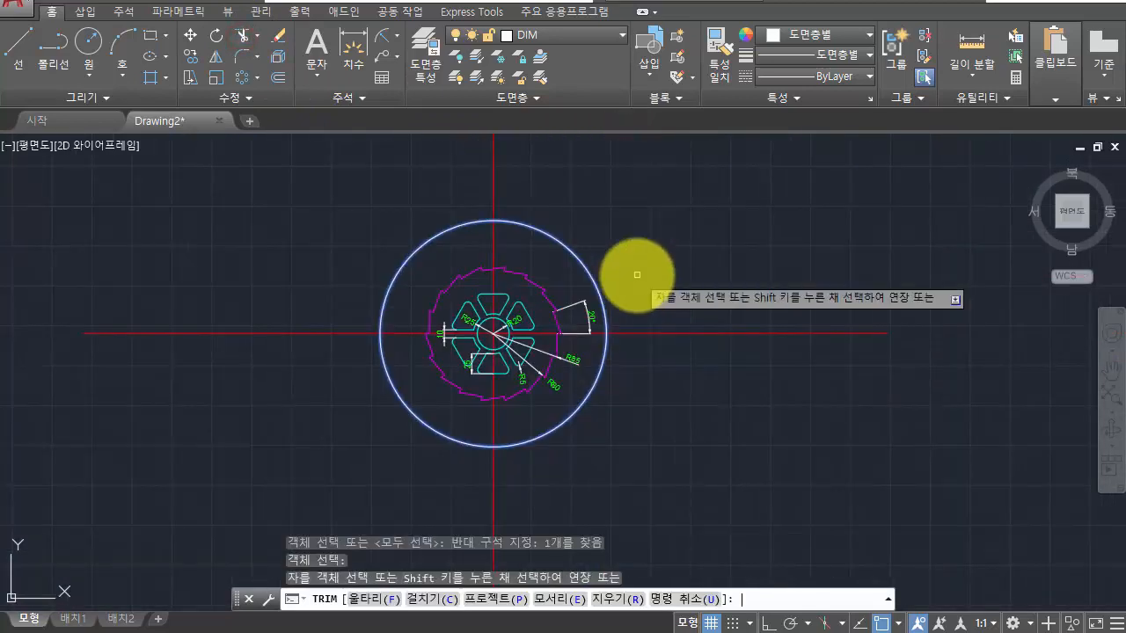
click(712, 383)
click(648, 219)
click(563, 182)
click(456, 179)
click(358, 222)
click(248, 407)
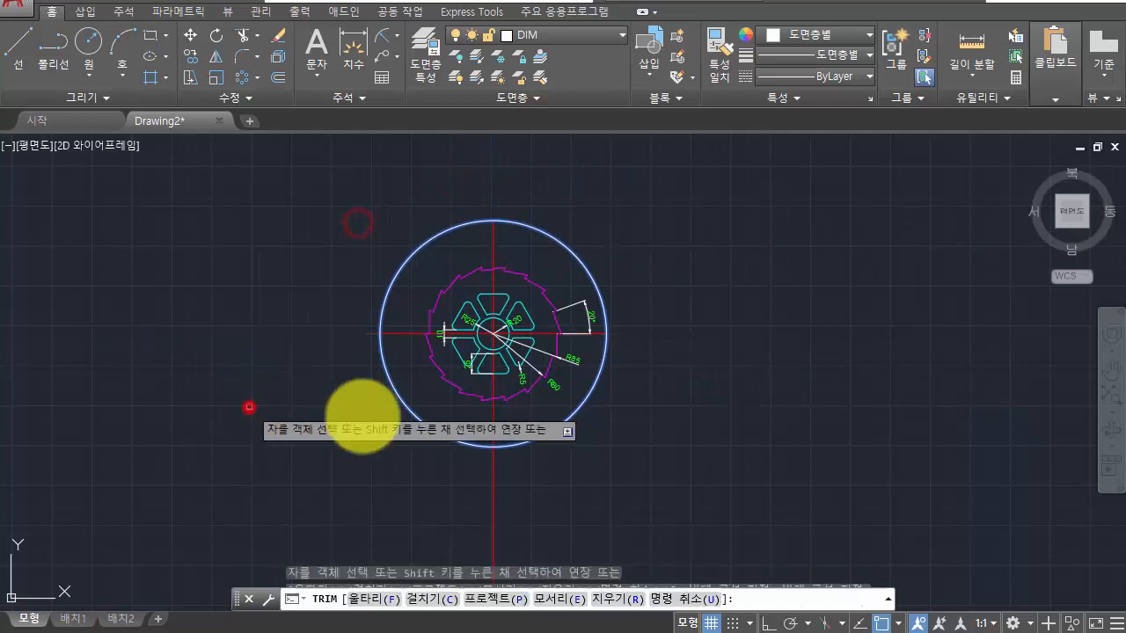
click(655, 495)
click(369, 477)
key(Return)
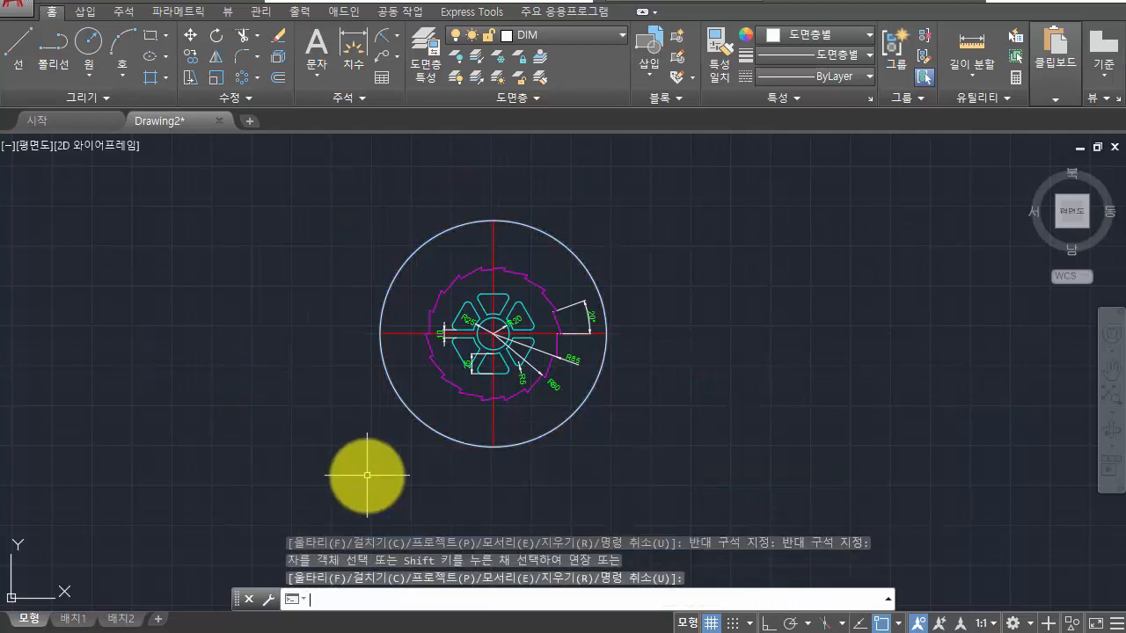
Delete the large white circle that served as the trimming boundary around the wheel.
click(410, 393)
click(389, 427)
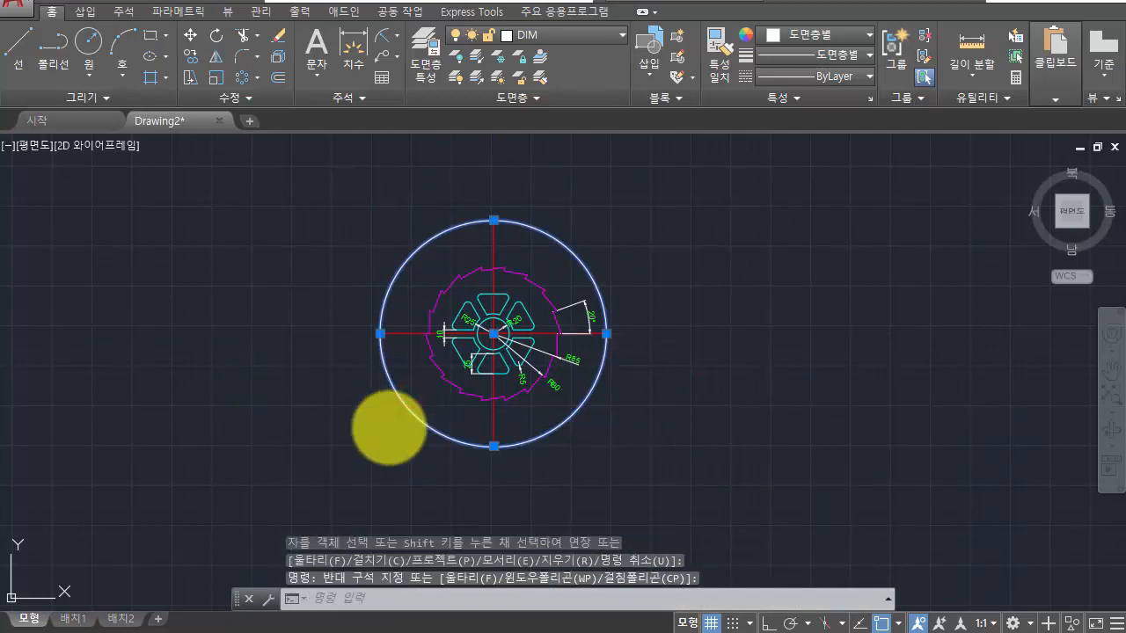
key(Delete)
scroll(488, 331, up, 2)
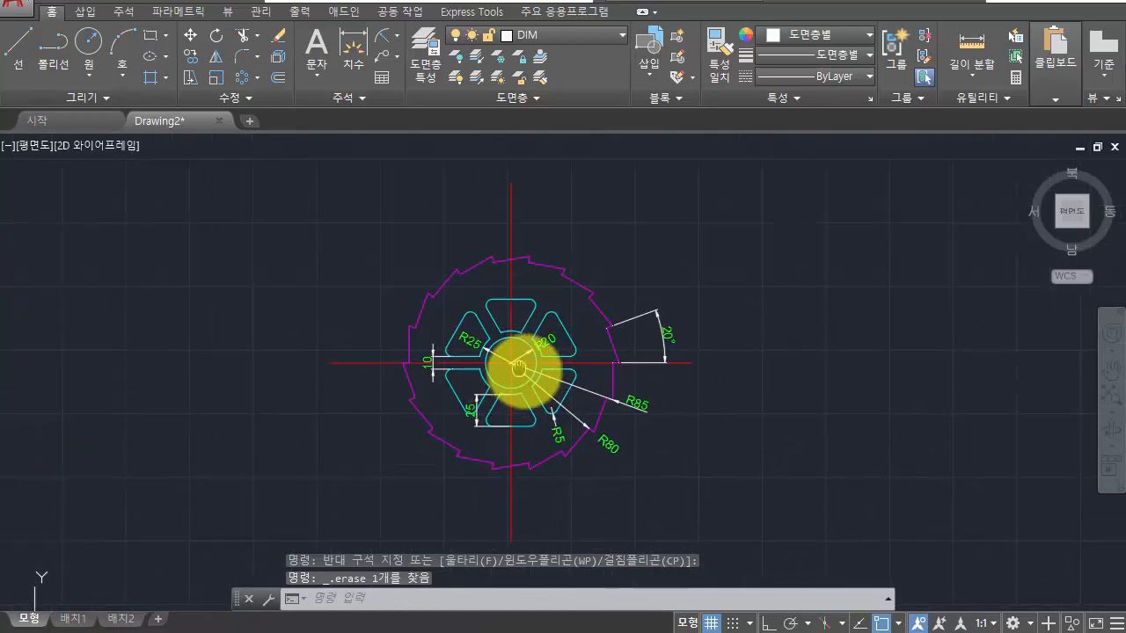